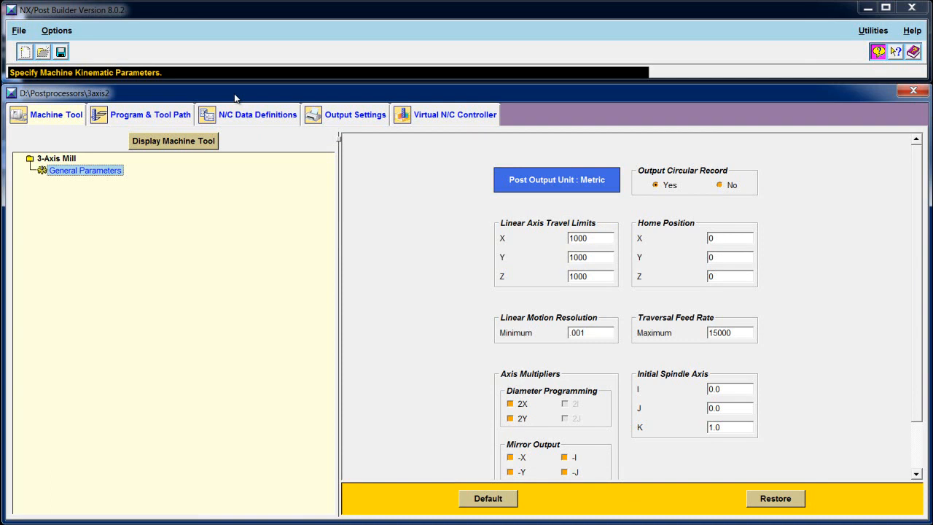
- Show the 3axis2 Machine Control events, scrolled down past Stop M00 to Insert and Operator Message
{"action": "left_click", "coordinate": [173, 120]}
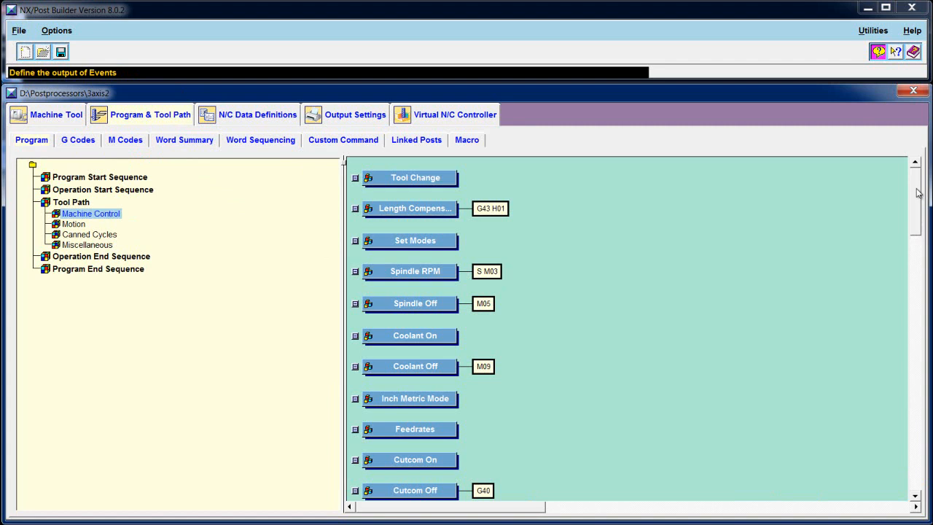
{"action": "left_click_drag", "start_coordinate": [917, 193], "coordinate": [918, 224]}
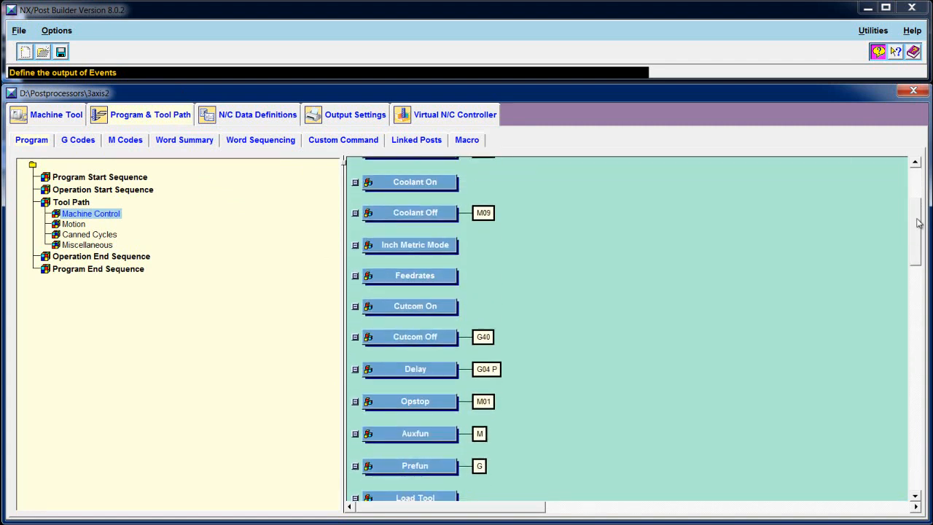
{"action": "left_click_drag", "start_coordinate": [918, 224], "coordinate": [920, 292]}
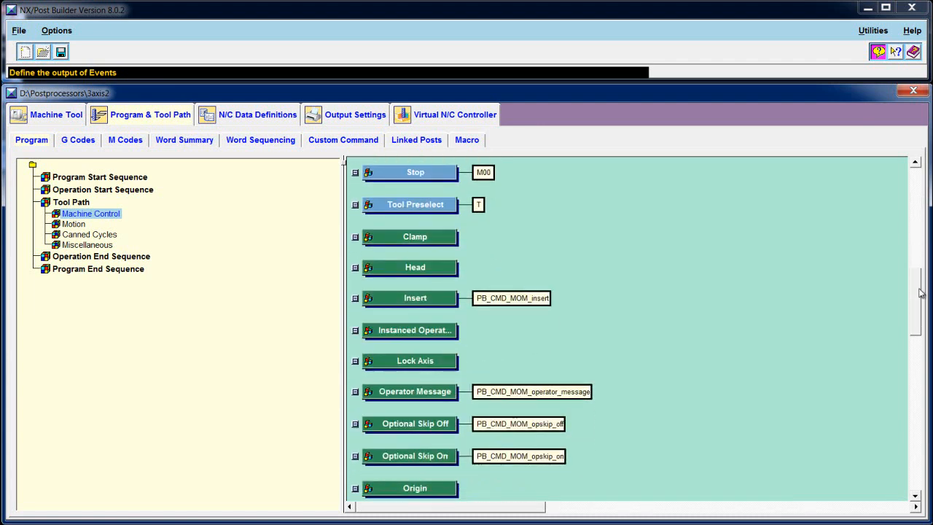
- Enable the UDE Editor so Clamp, Head and Lock Axis appear in Machine Control
{"action": "left_click", "coordinate": [61, 34]}
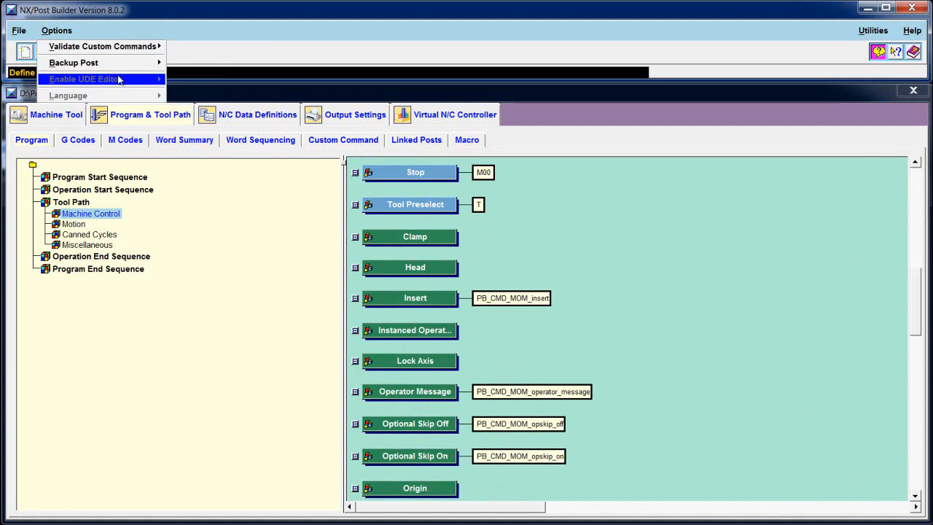
{"action": "left_click", "coordinate": [151, 4]}
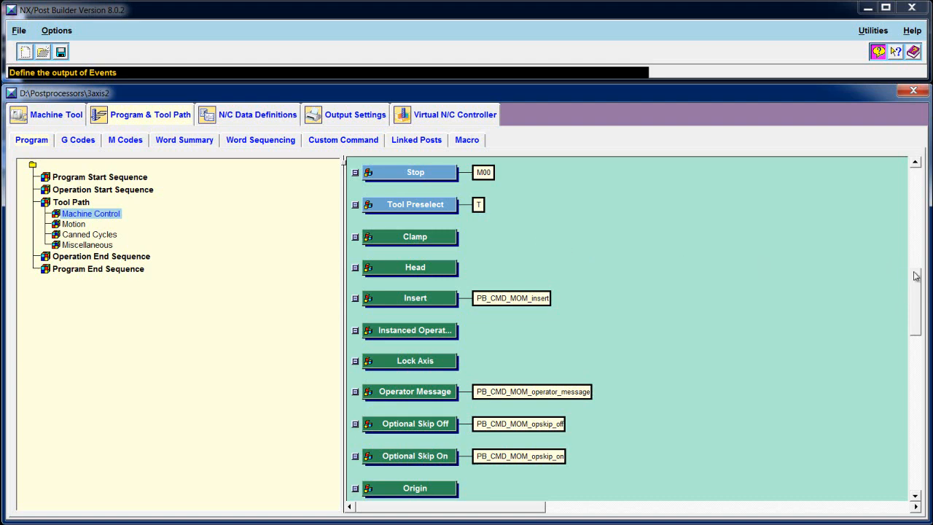
{"action": "left_click_drag", "start_coordinate": [919, 281], "coordinate": [920, 330]}
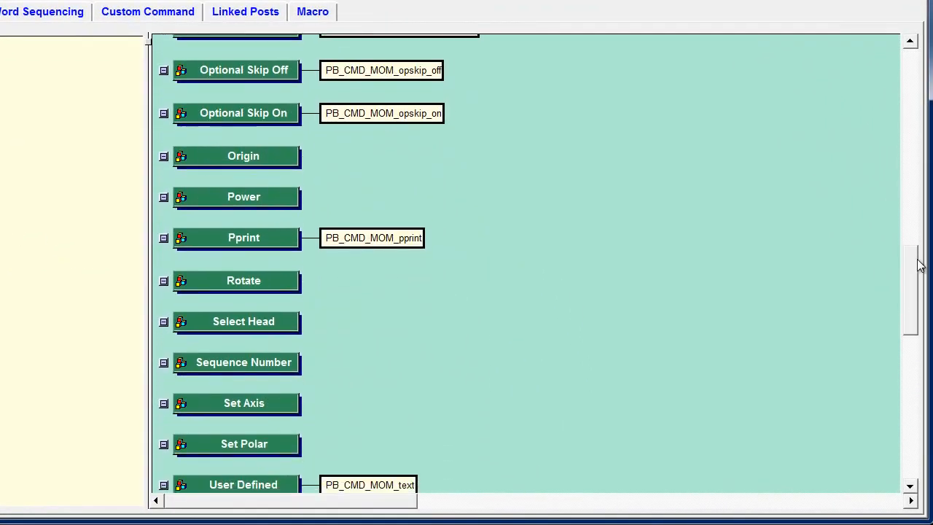
{"action": "left_click_drag", "start_coordinate": [918, 265], "coordinate": [912, 193]}
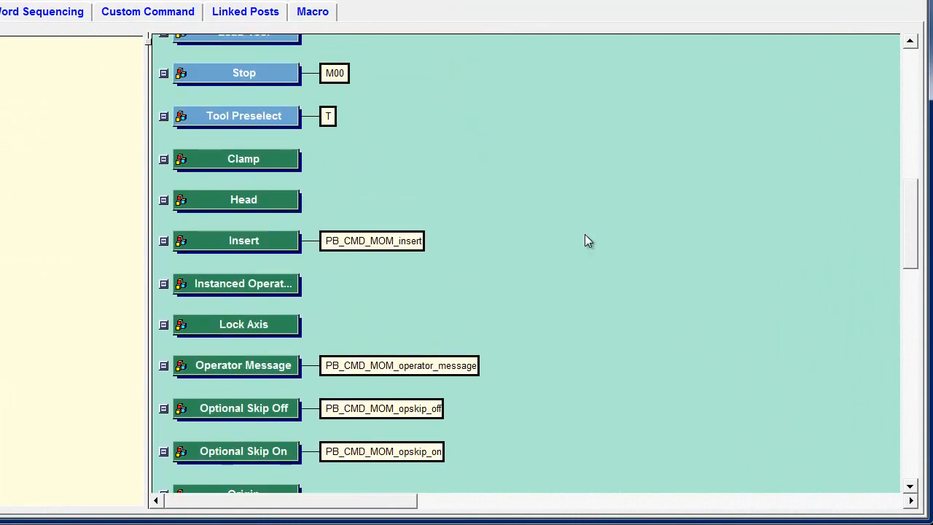
{"action": "right_click", "coordinate": [281, 160]}
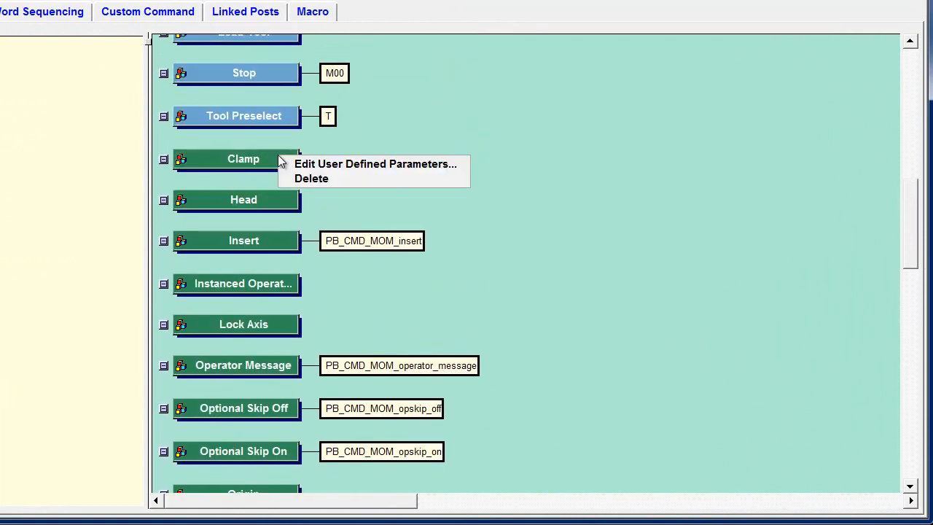
{"action": "left_click", "coordinate": [320, 165]}
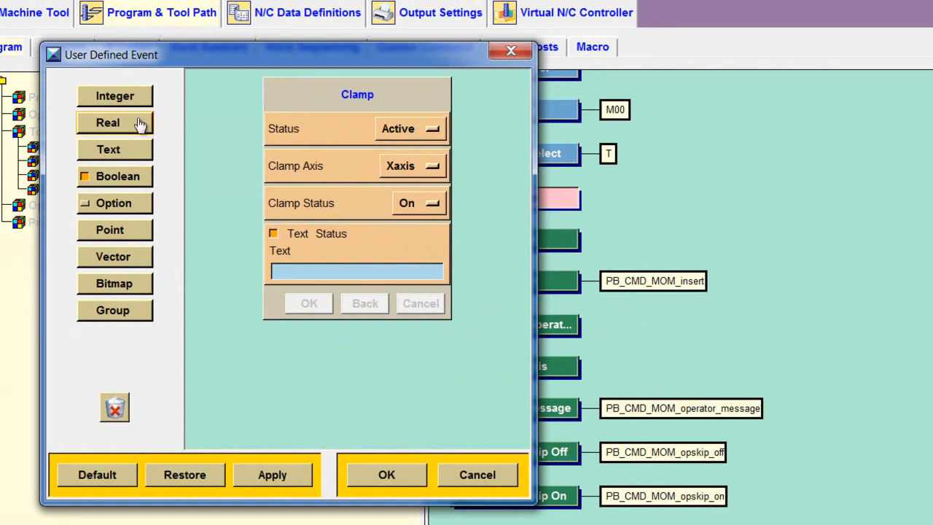
{"action": "left_click_drag", "start_coordinate": [138, 127], "coordinate": [355, 153]}
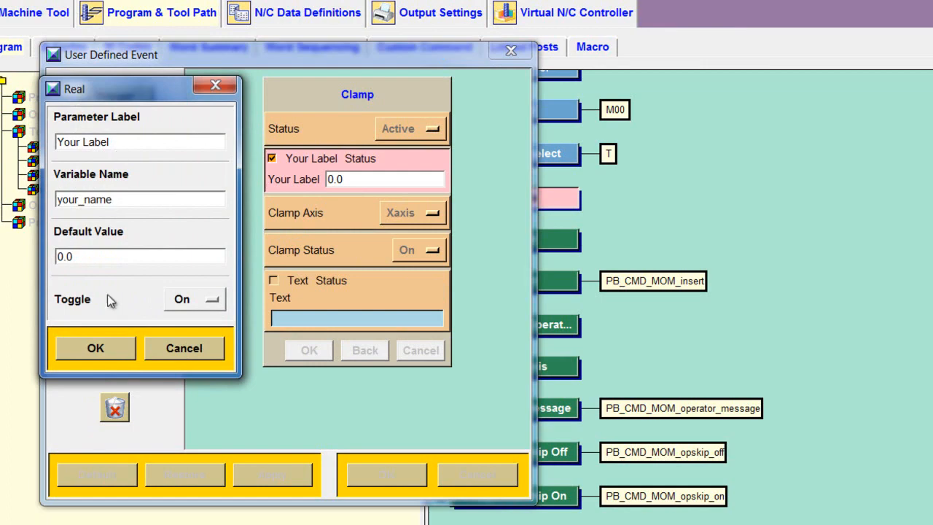
{"action": "left_click", "coordinate": [202, 350]}
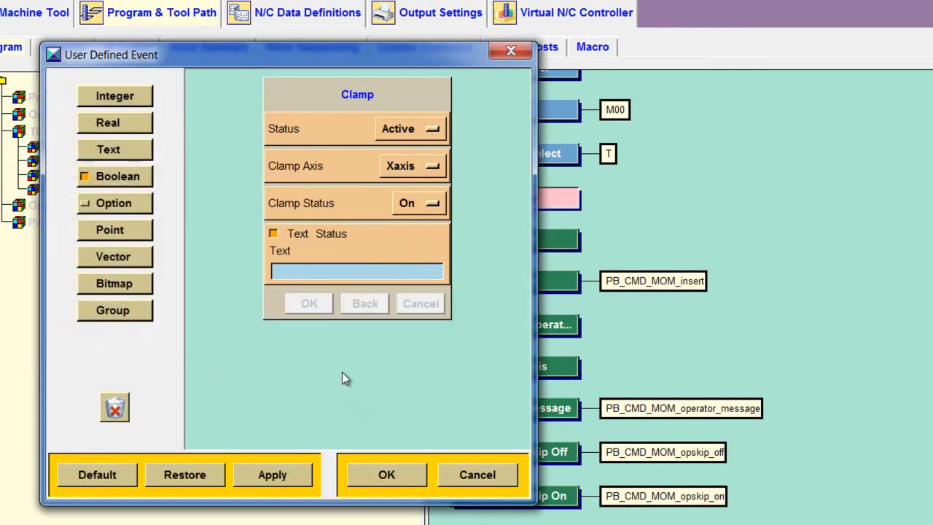
{"action": "left_click", "coordinate": [478, 475]}
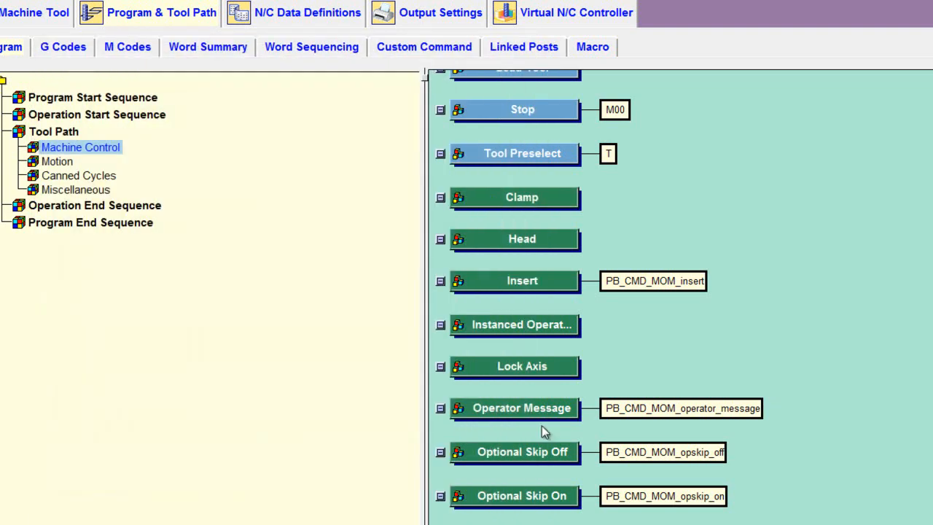
{"action": "right_click", "coordinate": [571, 198]}
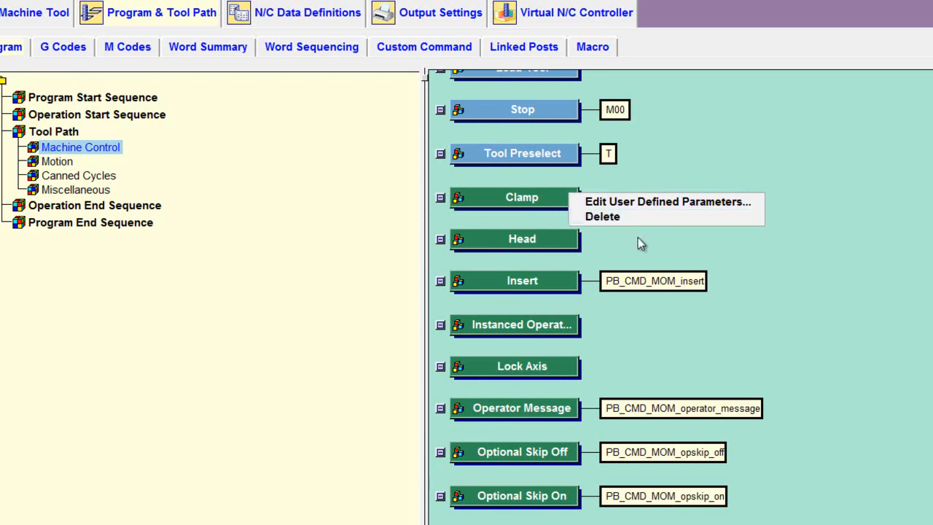
{"action": "left_click", "coordinate": [686, 243]}
{"action": "right_click", "coordinate": [566, 119]}
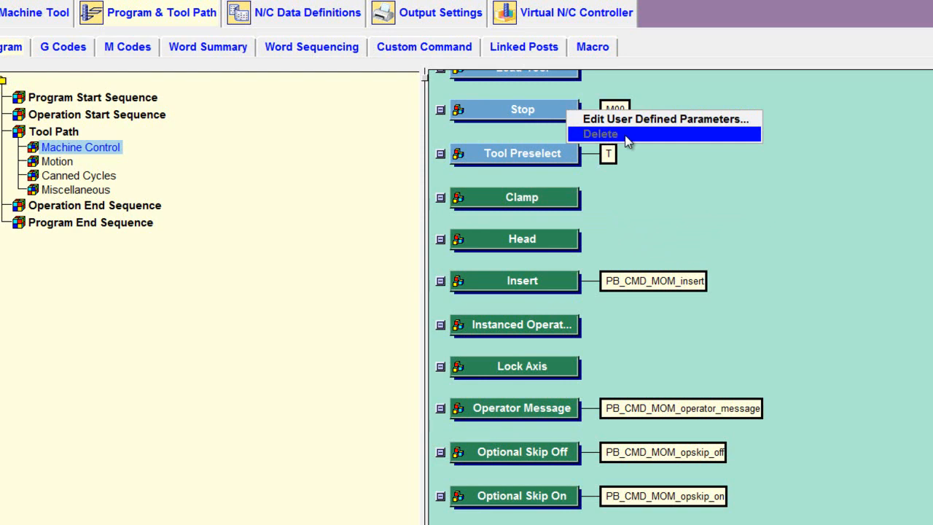
{"action": "left_click", "coordinate": [818, 227]}
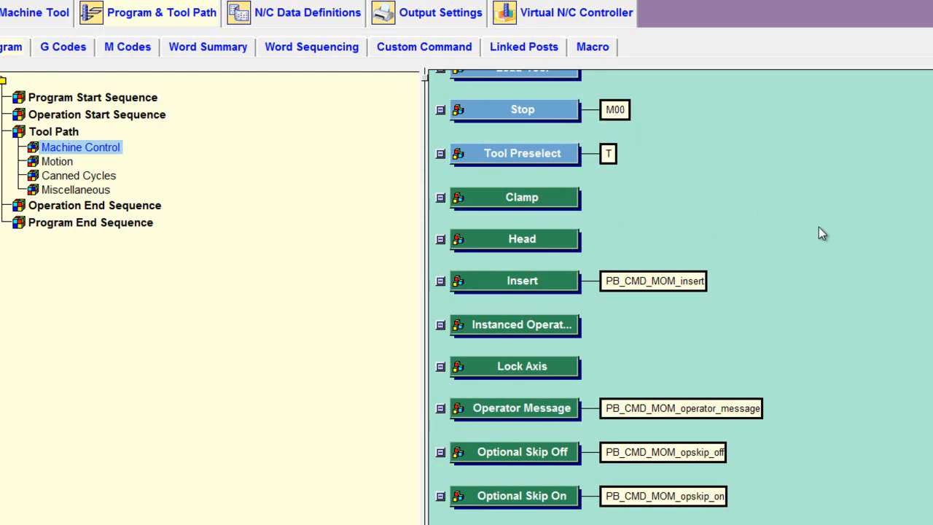
- Create machine control event ChooseNCProgrammer with post name pickNCProgrammer and label SelectNCProgrammer
{"action": "right_click", "coordinate": [776, 174]}
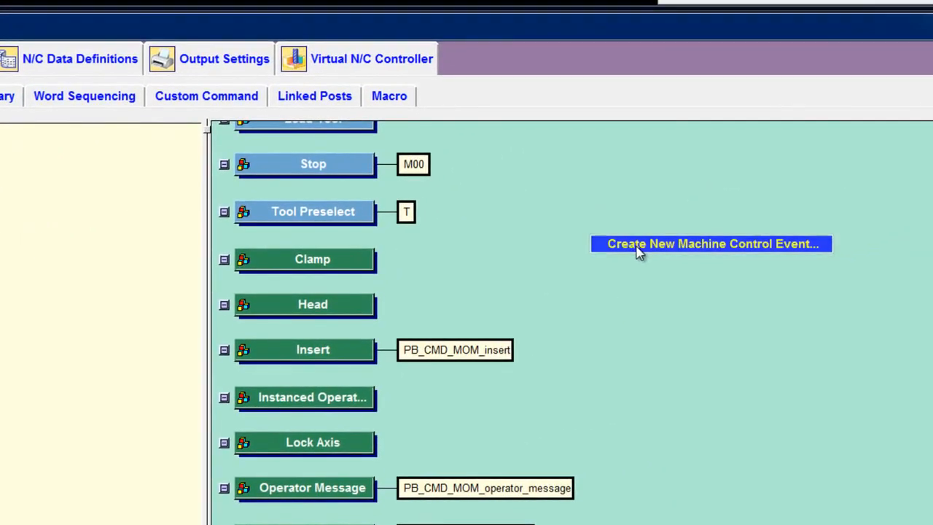
{"action": "left_click", "coordinate": [822, 186]}
{"action": "left_click_drag", "start_coordinate": [604, 182], "coordinate": [291, 92]}
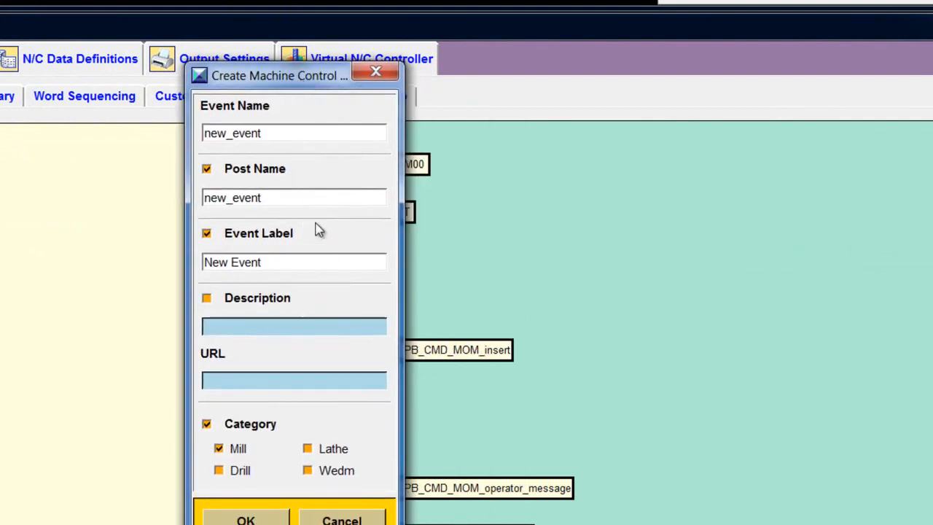
{"action": "left_click_drag", "start_coordinate": [267, 135], "coordinate": [190, 134]}
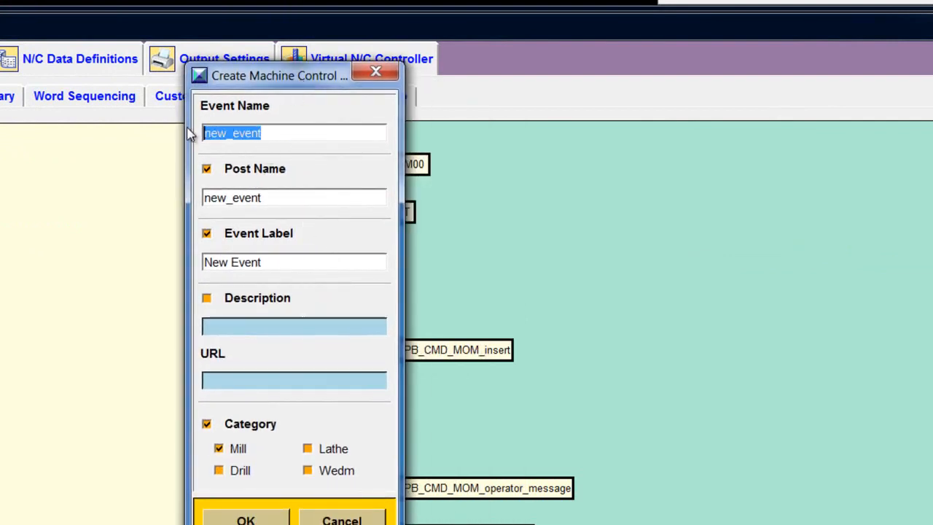
{"action": "type", "text": "Ch"}
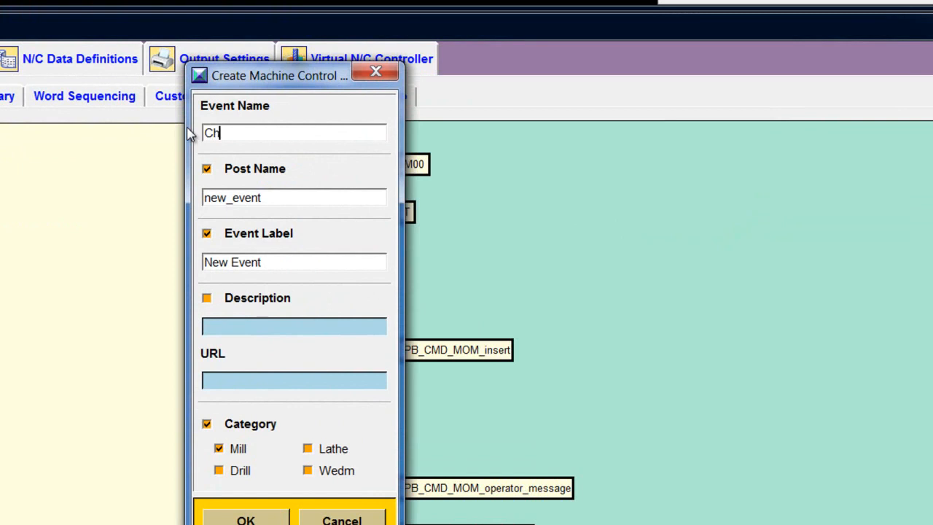
{"action": "type", "text": "ooseNCProgrammer"}
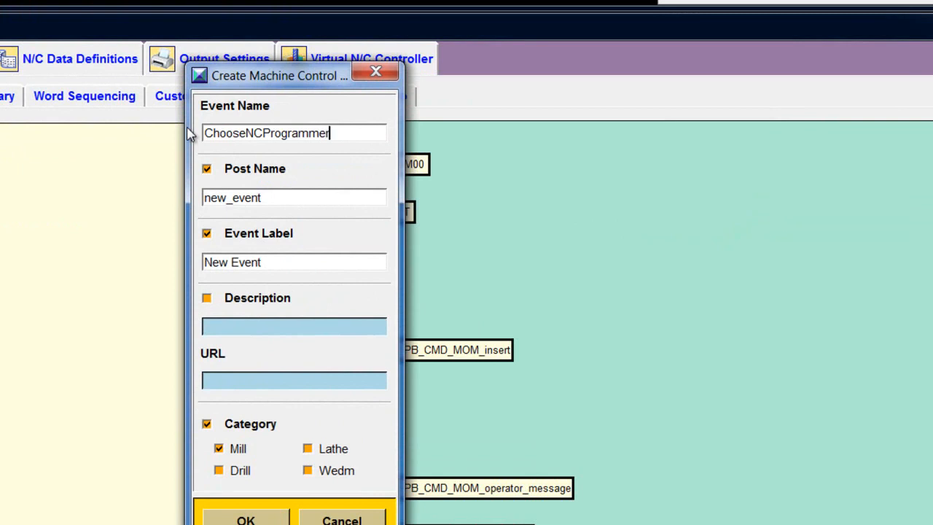
{"action": "left_click_drag", "start_coordinate": [270, 198], "coordinate": [207, 204]}
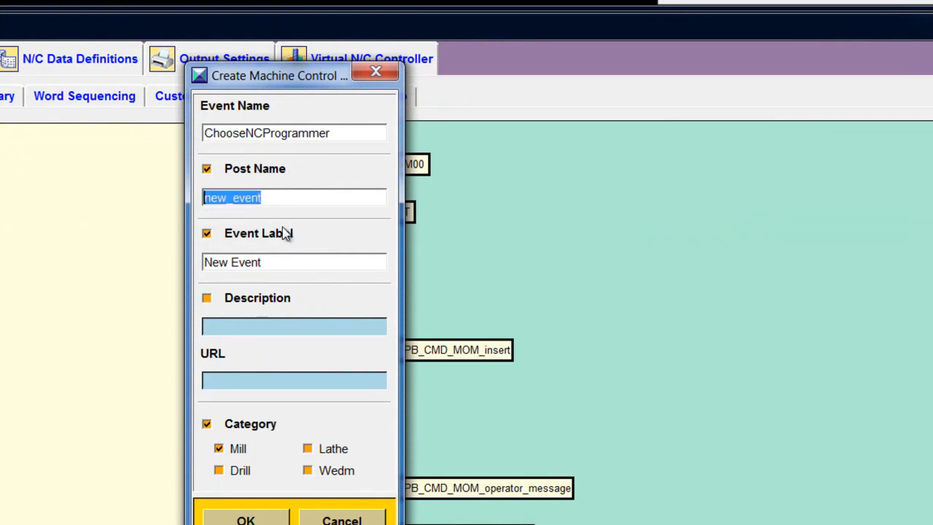
{"action": "type", "text": "pi"}
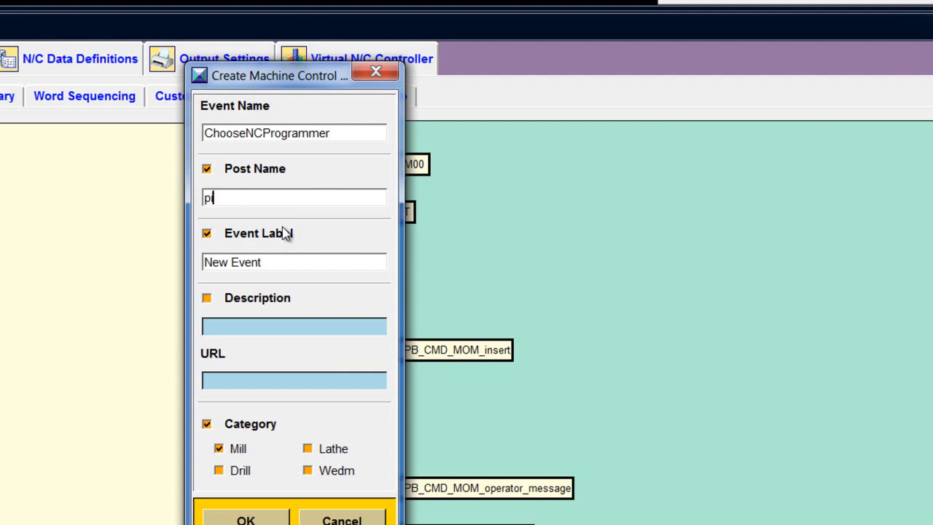
{"action": "type", "text": "ckNCProgrammer"}
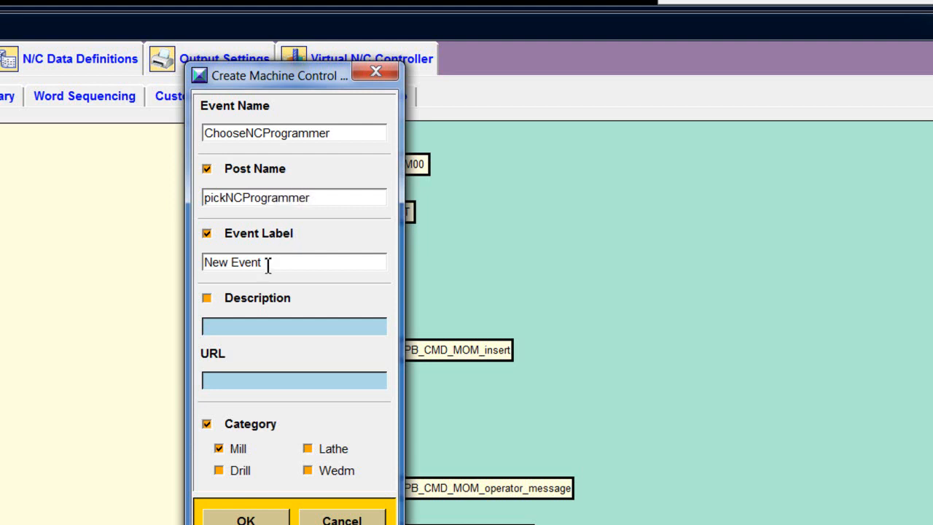
{"action": "left_click_drag", "start_coordinate": [266, 264], "coordinate": [204, 264]}
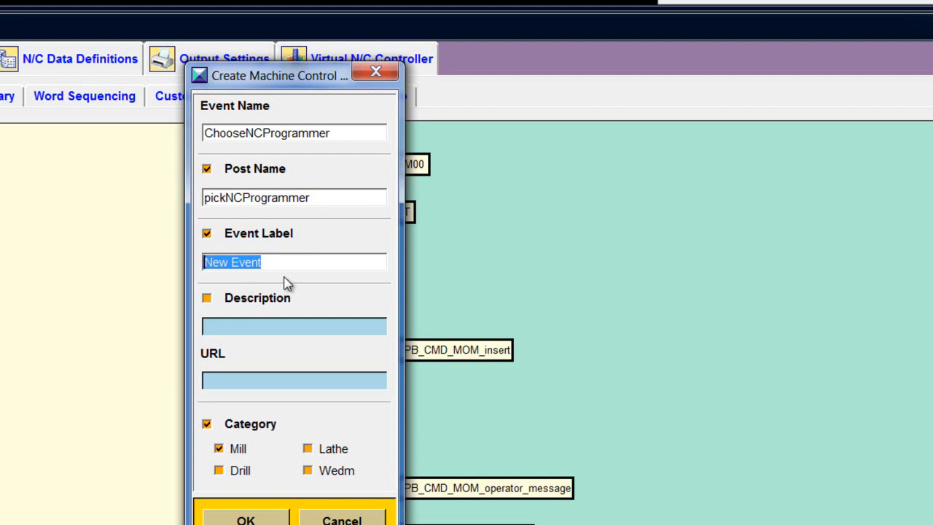
{"action": "type", "text": "Select"}
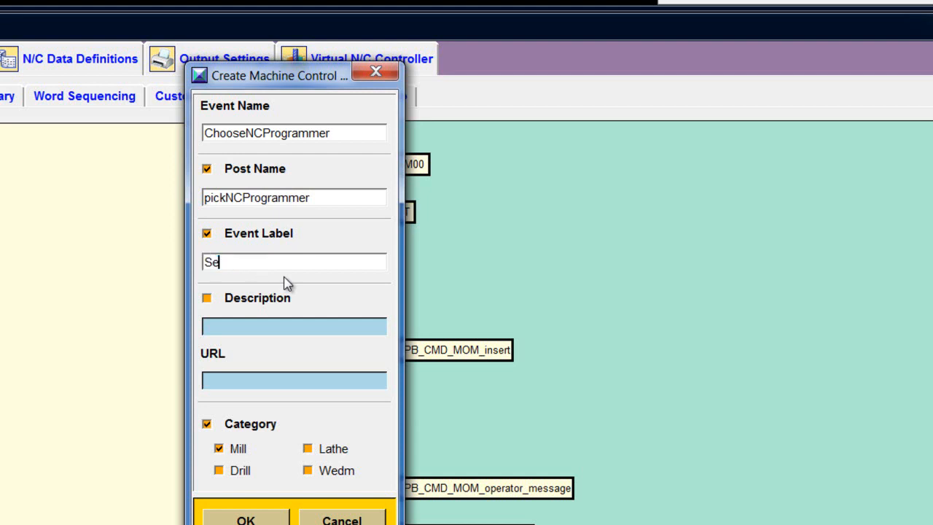
{"action": "type", "text": "NCProgrammer"}
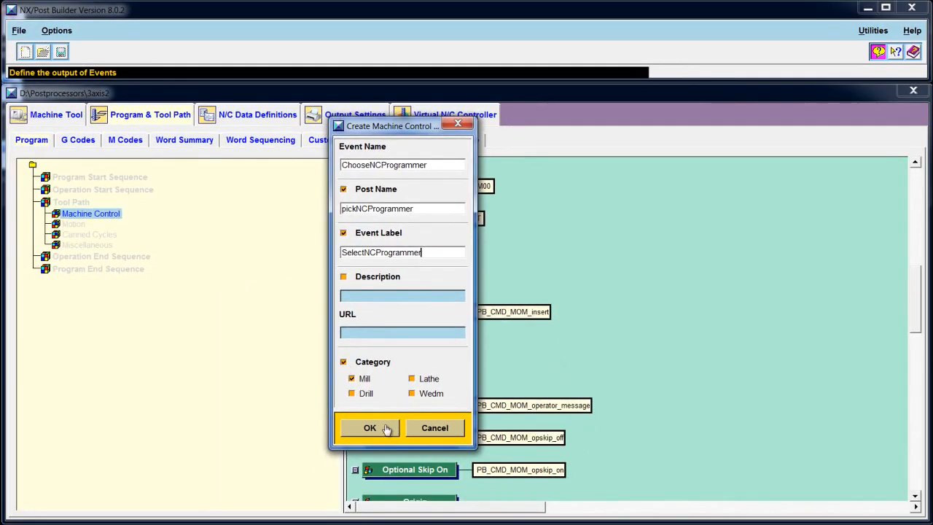
{"action": "left_click", "coordinate": [386, 429]}
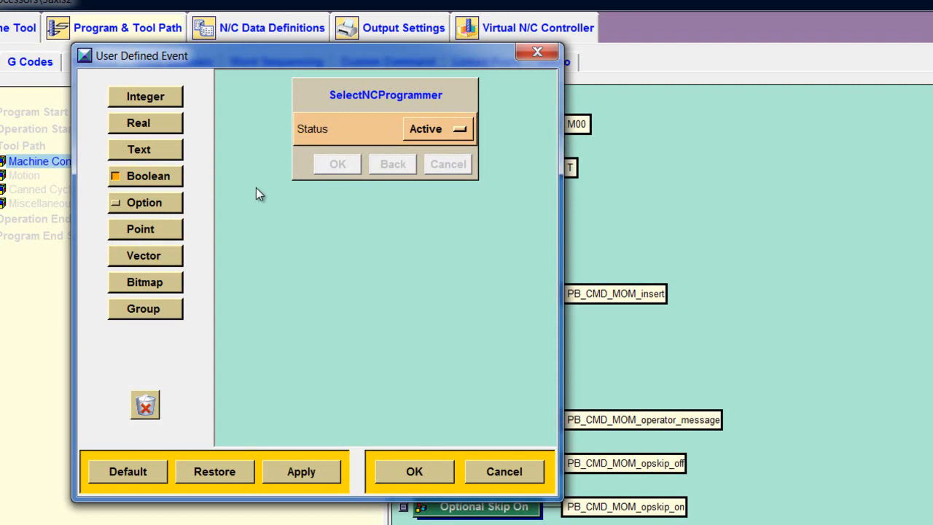
- Add an option parameter labelled 'Pick a Programmer' with variable name nc_programmer
{"action": "left_click_drag", "start_coordinate": [162, 207], "coordinate": [399, 159]}
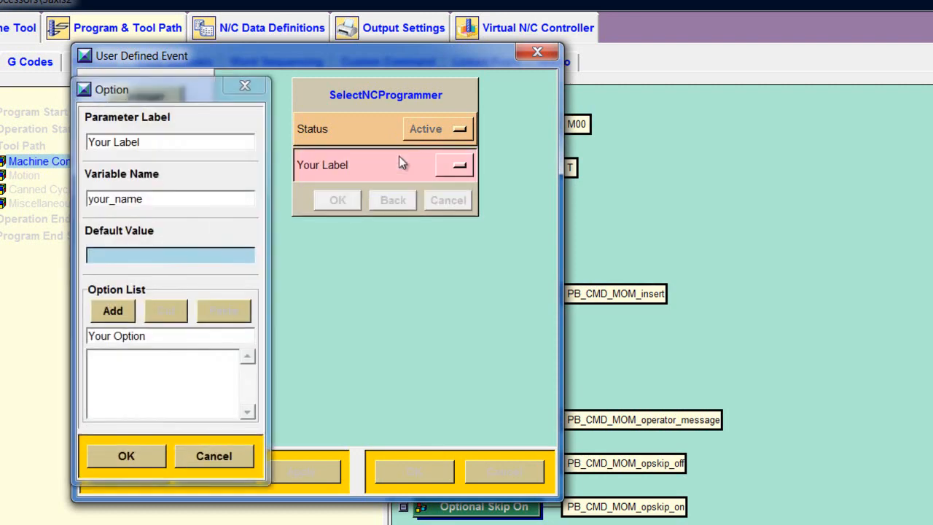
{"action": "left_click_drag", "start_coordinate": [151, 144], "coordinate": [89, 144]}
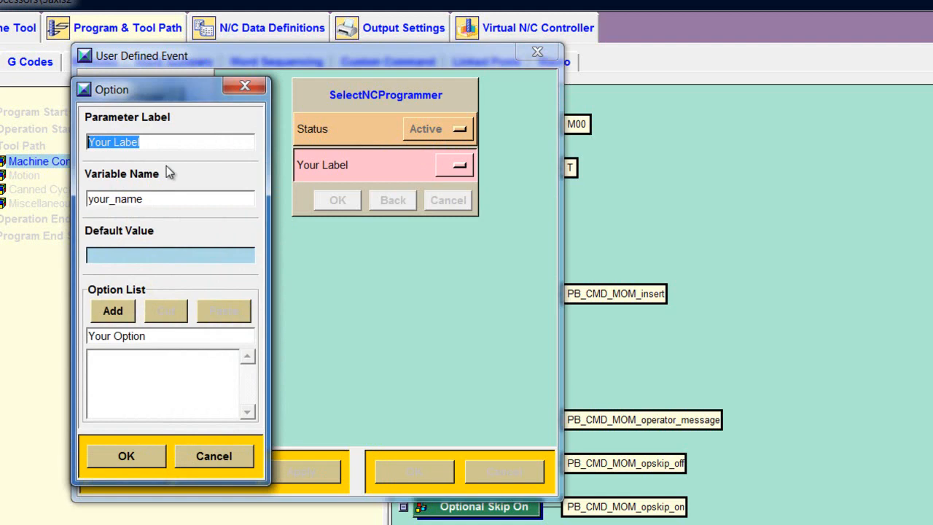
{"action": "type", "text": "Pick a "}
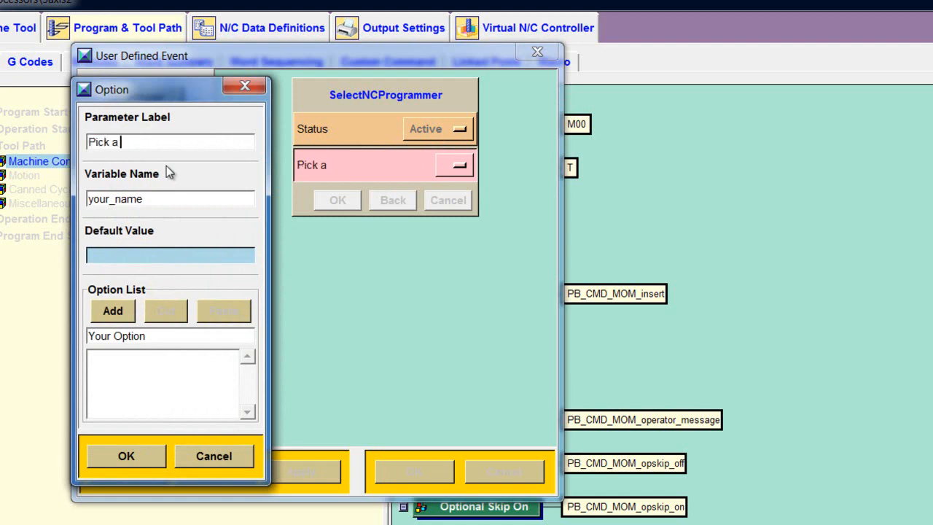
{"action": "type", "text": "Programmer"}
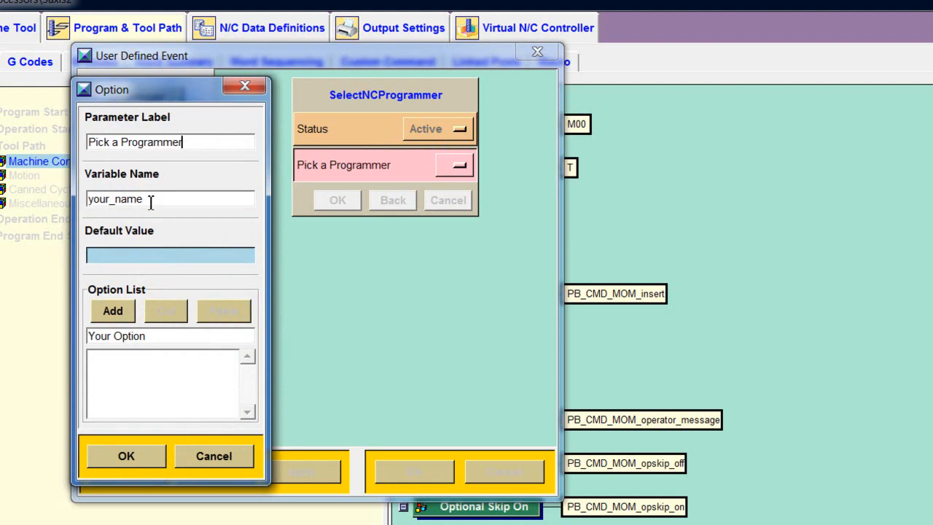
{"action": "left_click_drag", "start_coordinate": [150, 201], "coordinate": [88, 203]}
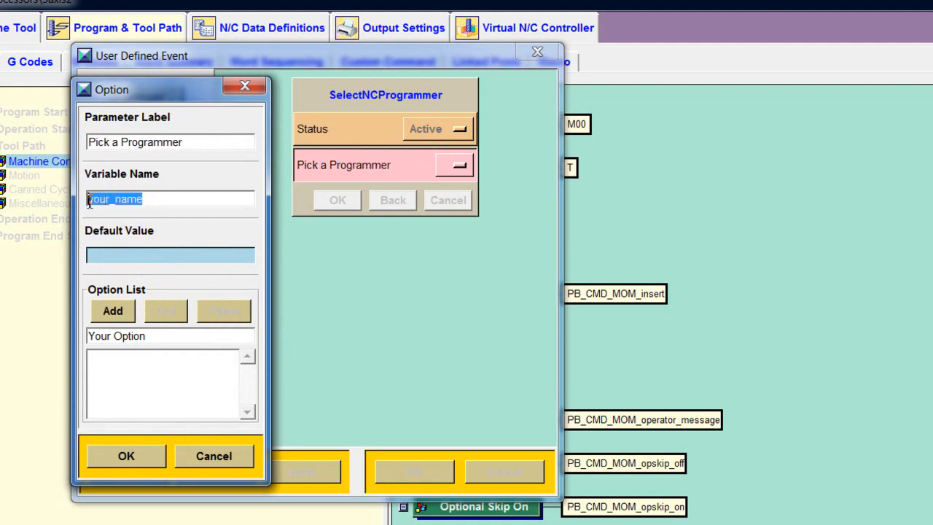
{"action": "type", "text": "nc"}
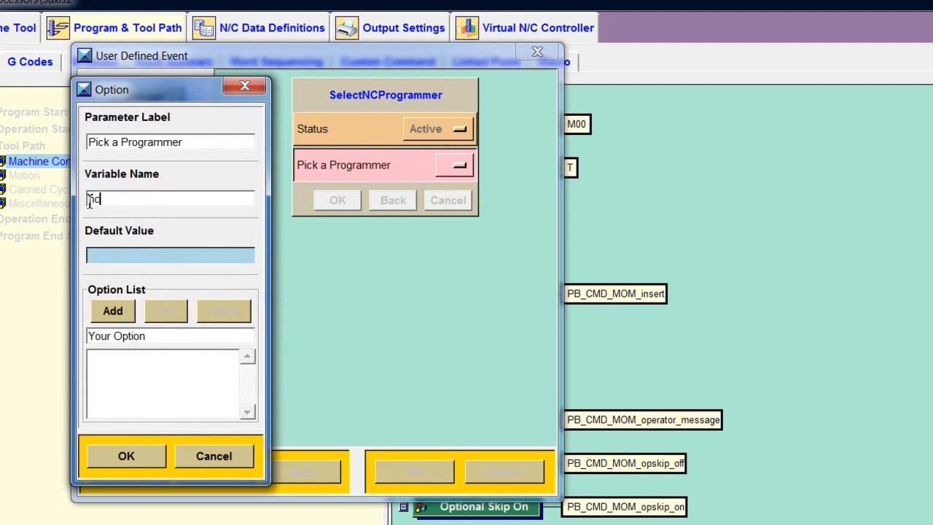
{"action": "type", "text": "_programmer"}
- Add the first two programmer names to the option list, correcting a typo
{"action": "left_click", "coordinate": [149, 336]}
{"action": "left_click_drag", "start_coordinate": [150, 336], "coordinate": [87, 337]}
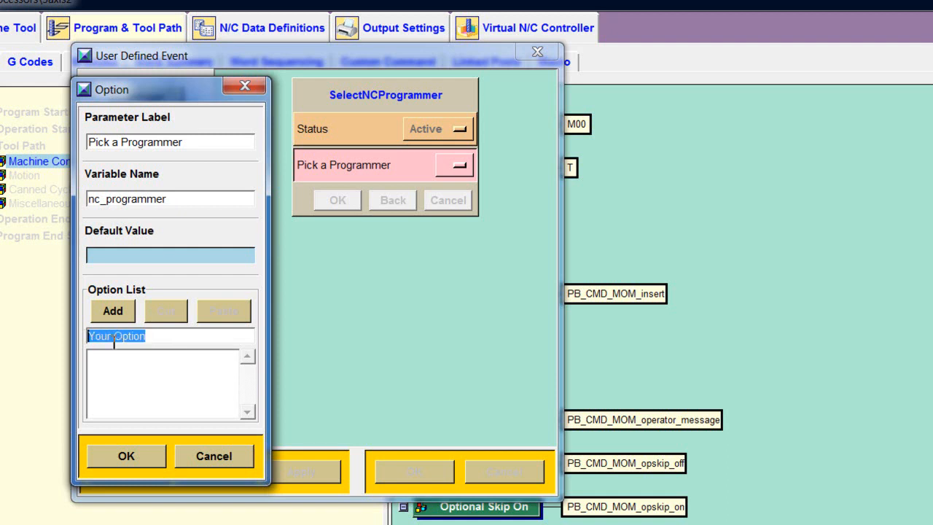
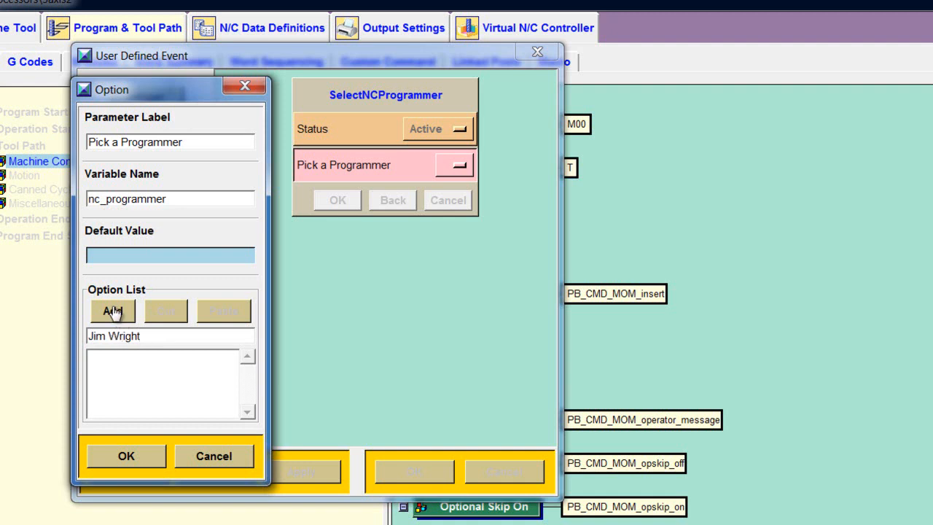
{"action": "left_click", "coordinate": [112, 311]}
{"action": "key", "text": "BackSpace"}
{"action": "key", "text": "BackSpace"}
{"action": "key", "text": "BackSpace"}
{"action": "key", "text": "BackSpace"}
{"action": "key", "text": "BackSpace"}
{"action": "key", "text": "BackSpace"}
{"action": "key", "text": "BackSpace"}
{"action": "key", "text": "BackSpace"}
{"action": "key", "text": "BackSpace"}
{"action": "key", "text": "BackSpace"}
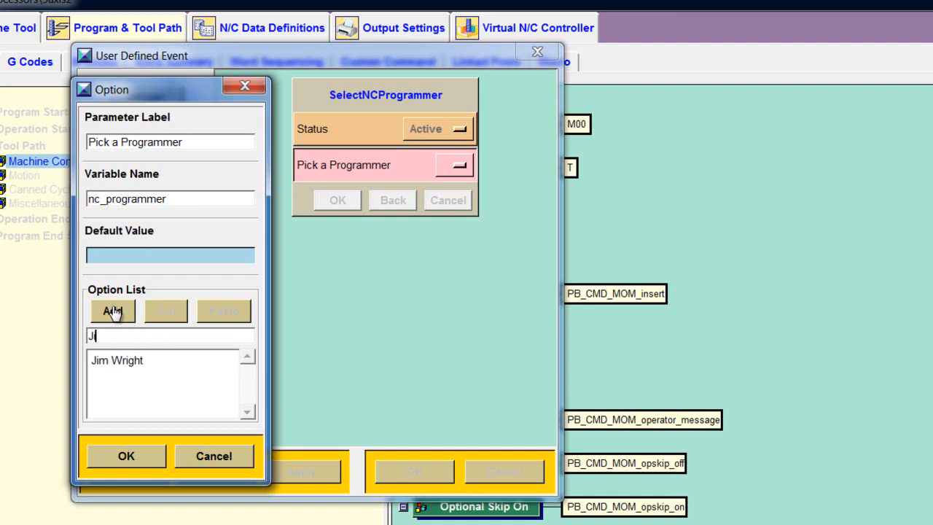
{"action": "type", "text": "Albert Einstien"}
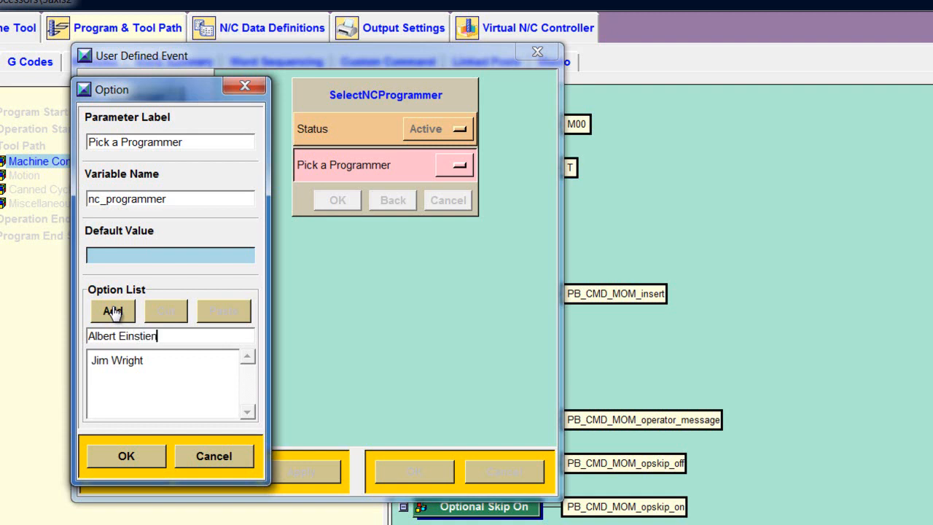
{"action": "key", "text": "BackSpace"}
{"action": "key", "text": "BackSpace"}
{"action": "type", "text": "ein"}
{"action": "left_click", "coordinate": [113, 311]}
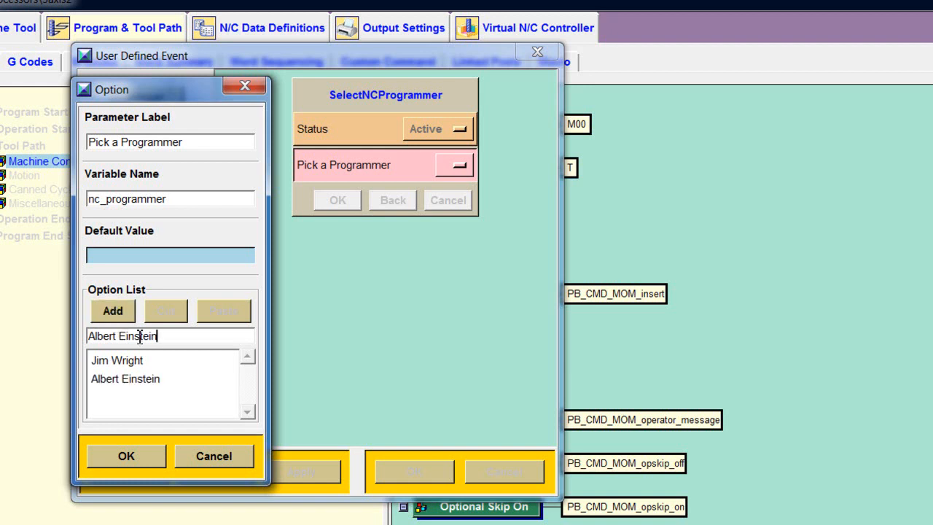
- Add three more programmer names, completing a five-name option list
{"action": "left_click_drag", "start_coordinate": [166, 335], "coordinate": [88, 338]}
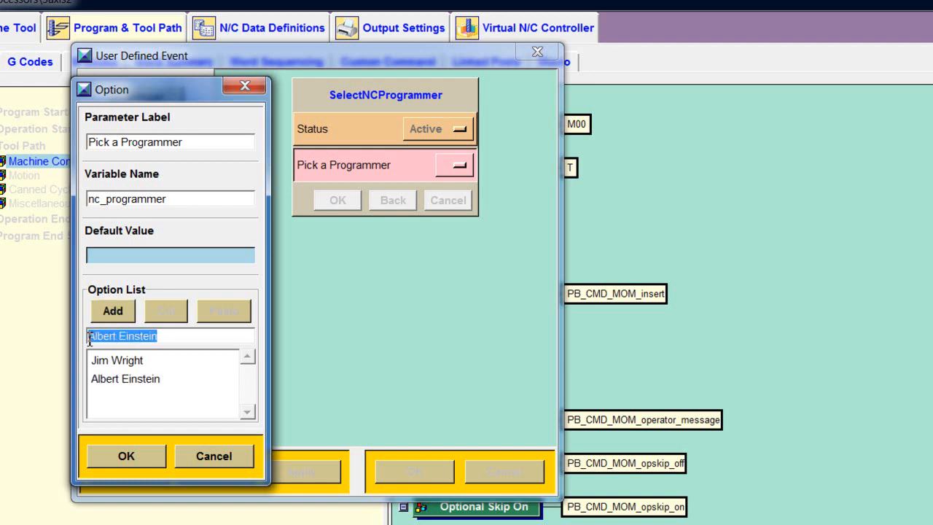
{"action": "type", "text": "S"}
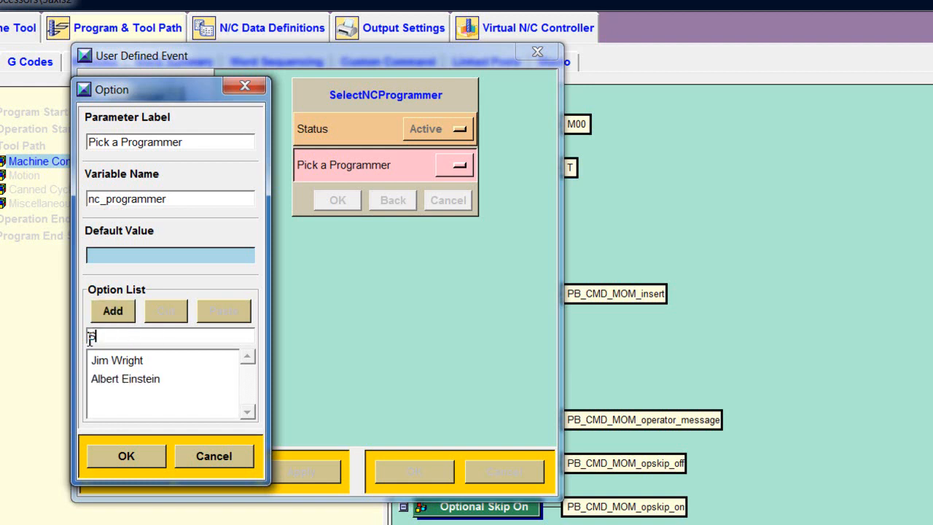
{"action": "type", "text": "tephen Hawking"}
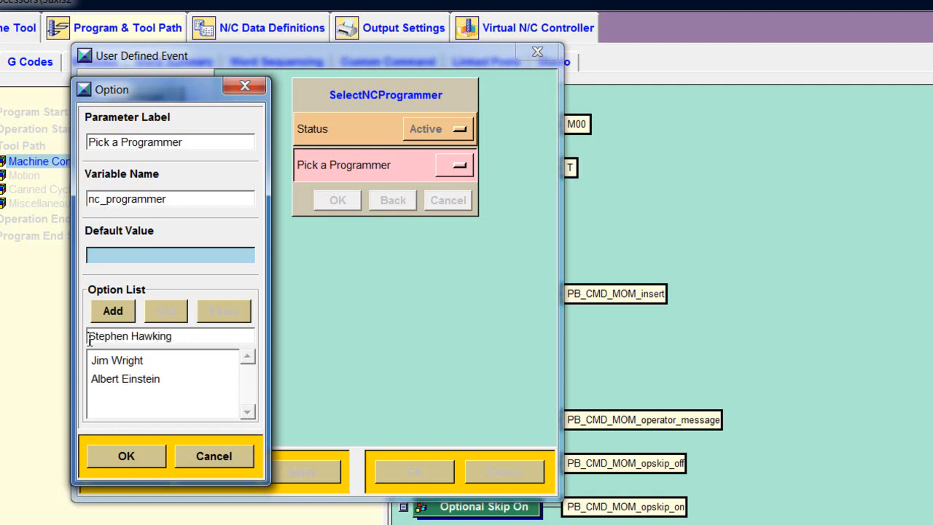
{"action": "left_click", "coordinate": [113, 311]}
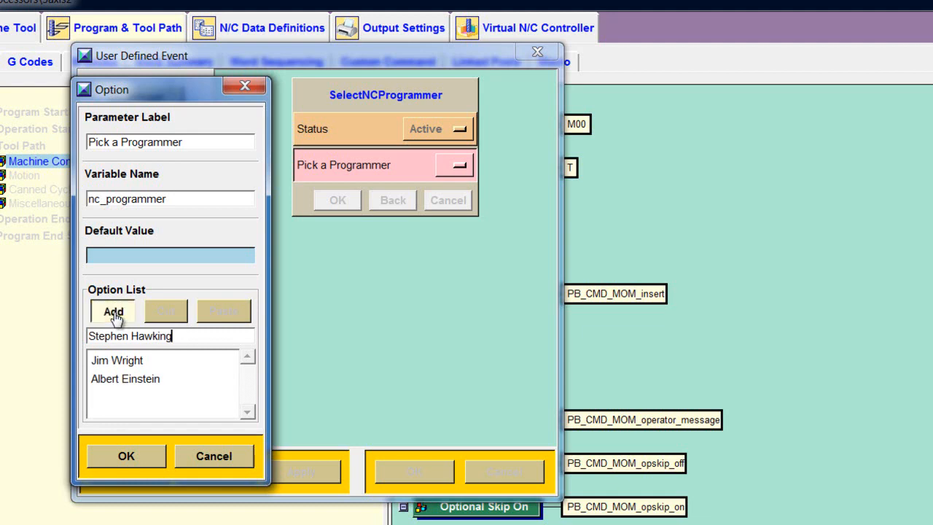
{"action": "left_click_drag", "start_coordinate": [173, 335], "coordinate": [87, 335]}
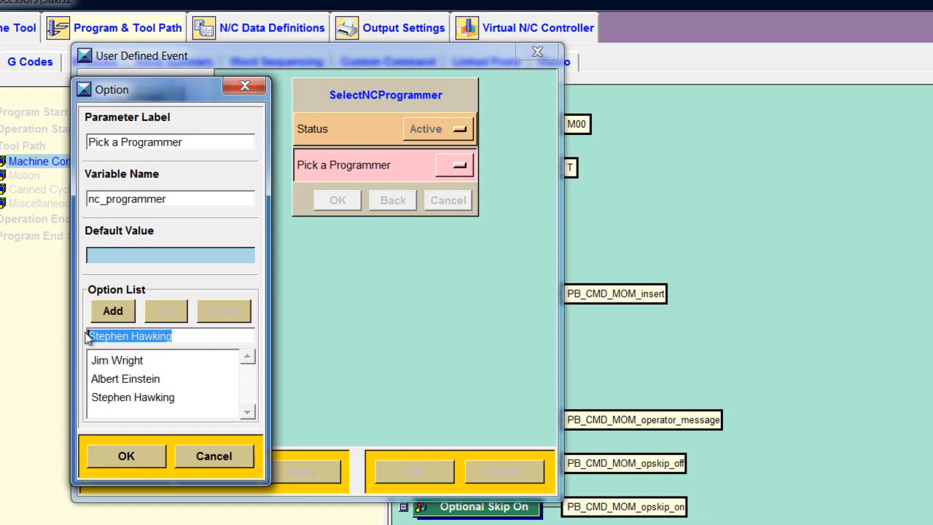
{"action": "type", "text": "Leonardo Da"}
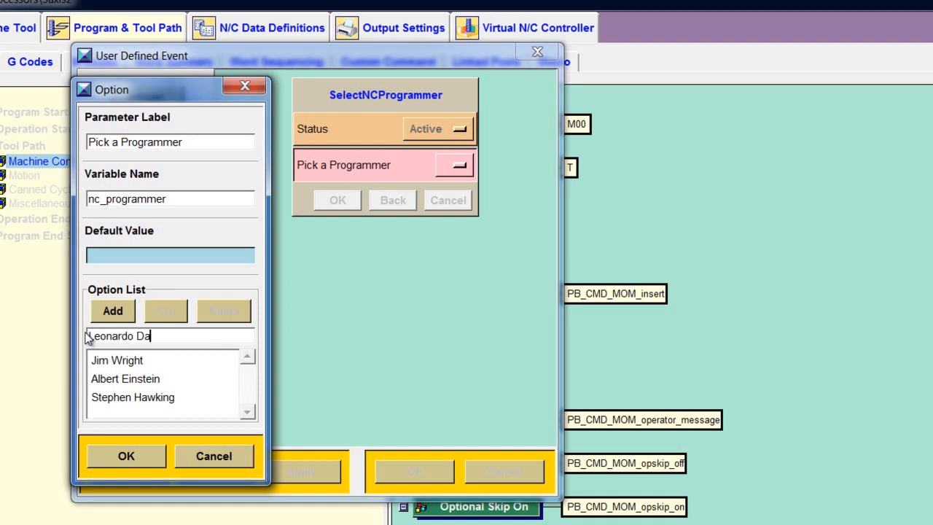
{"action": "type", "text": " Vinci"}
{"action": "left_click", "coordinate": [113, 311]}
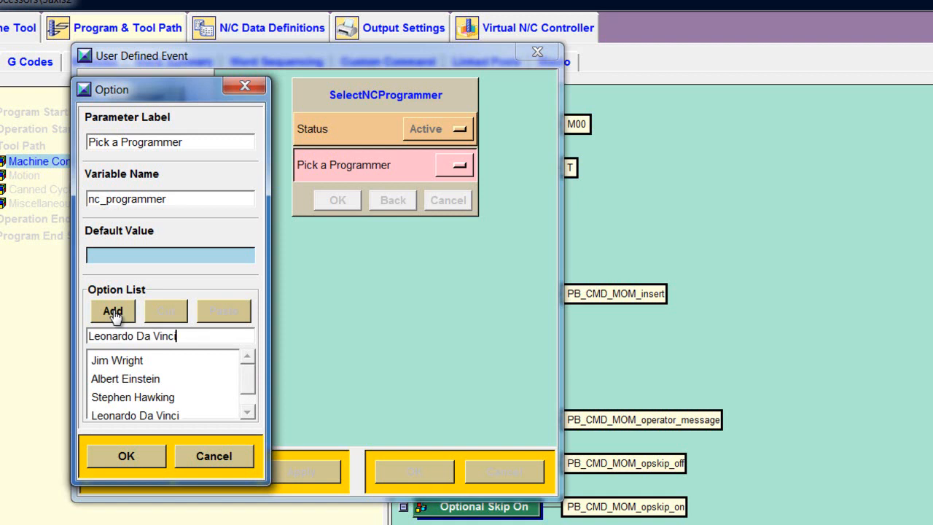
{"action": "double_click", "coordinate": [115, 336]}
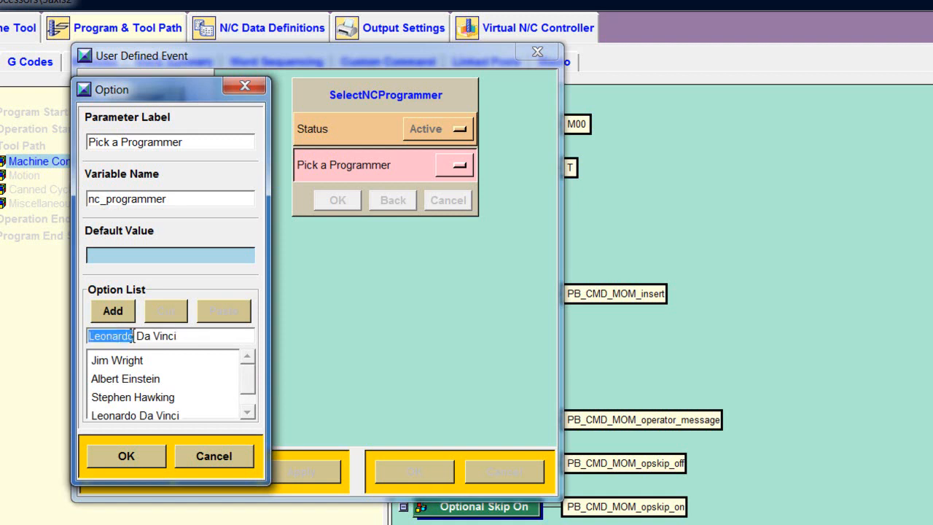
{"action": "left_click_drag", "start_coordinate": [187, 335], "coordinate": [86, 337]}
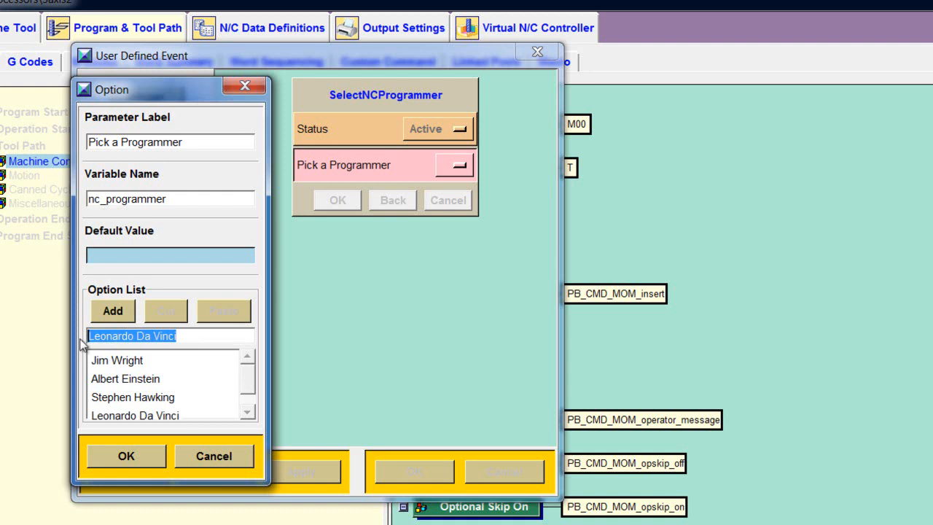
{"action": "type", "text": "Sir I"}
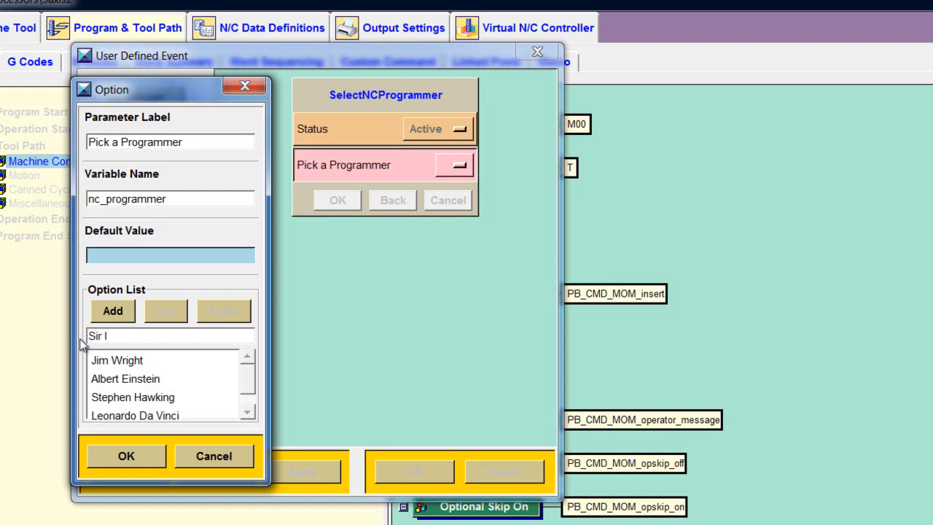
{"action": "type", "text": "saac Newton"}
{"action": "left_click", "coordinate": [113, 311]}
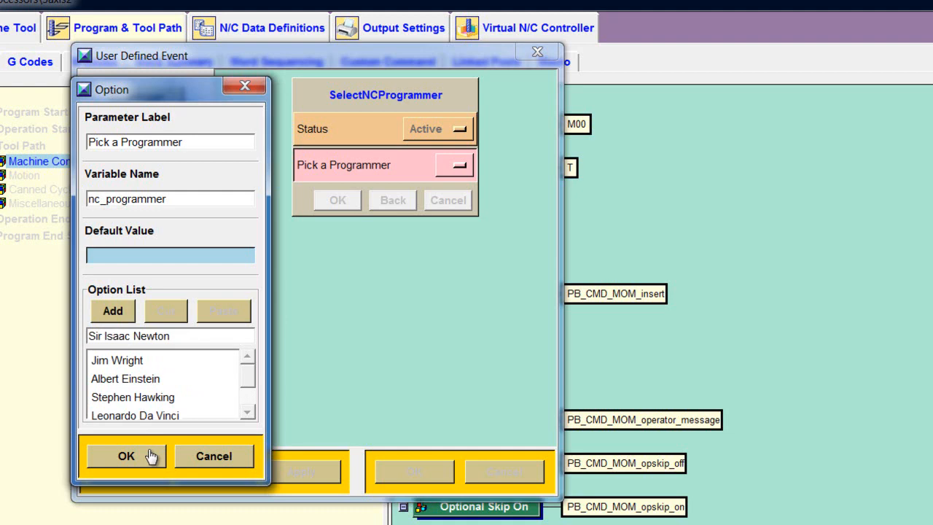
- Confirm the Option and User Defined Event dialogs, then display the Operation Start Sequence events
{"action": "left_click", "coordinate": [126, 456]}
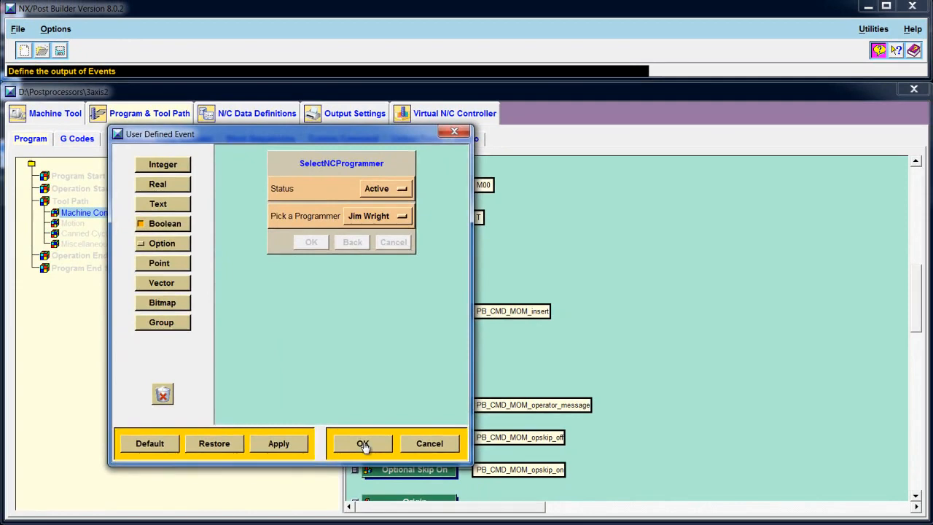
{"action": "left_click", "coordinate": [413, 472]}
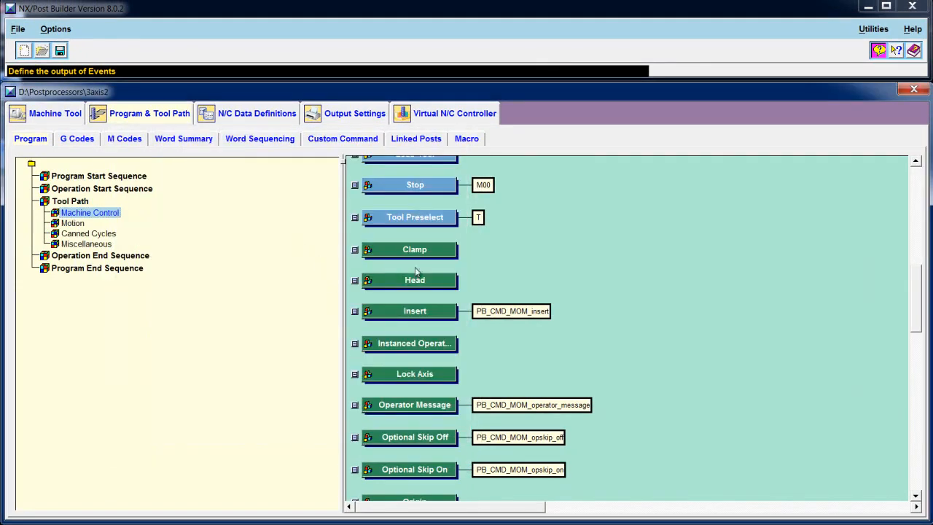
{"action": "left_click_drag", "start_coordinate": [915, 279], "coordinate": [916, 387]}
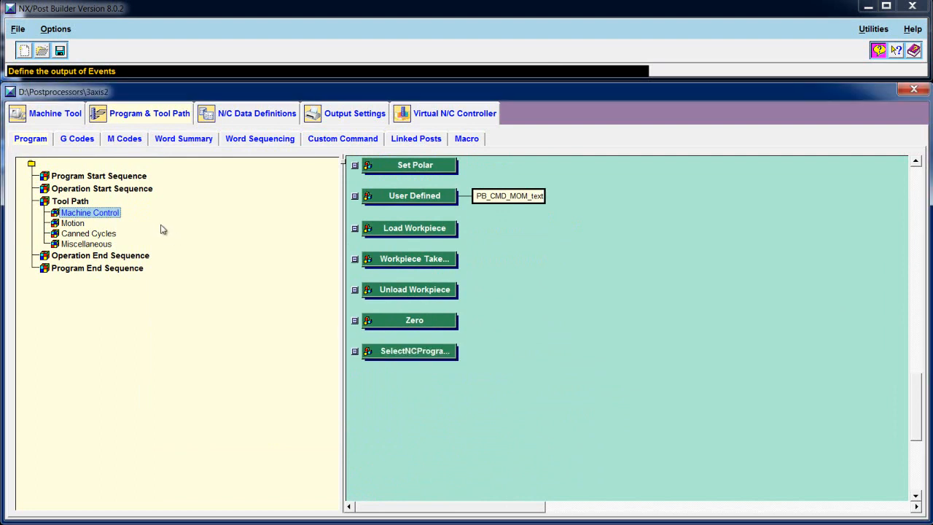
{"action": "left_click", "coordinate": [123, 190]}
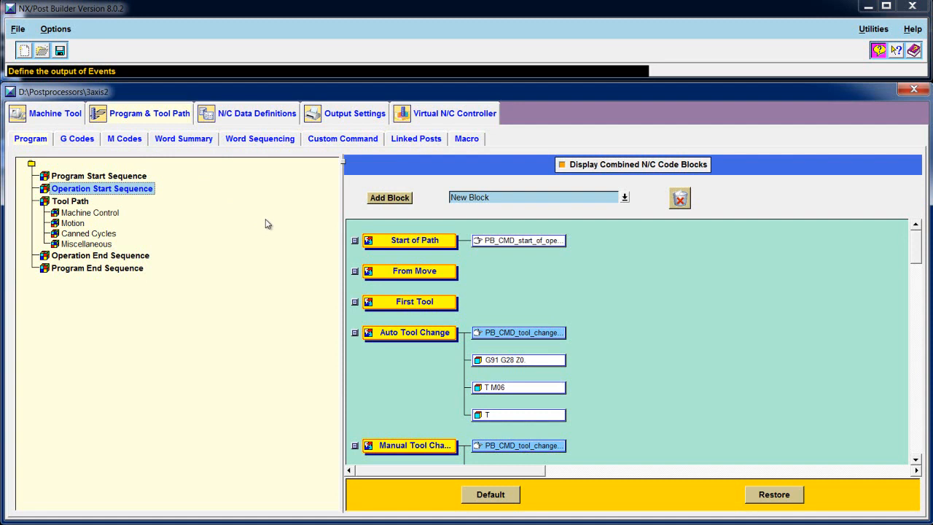
- Insert a Custom Command block into First Tool and select its default name custom_command
{"action": "left_click", "coordinate": [623, 198]}
{"action": "left_click", "coordinate": [514, 235]}
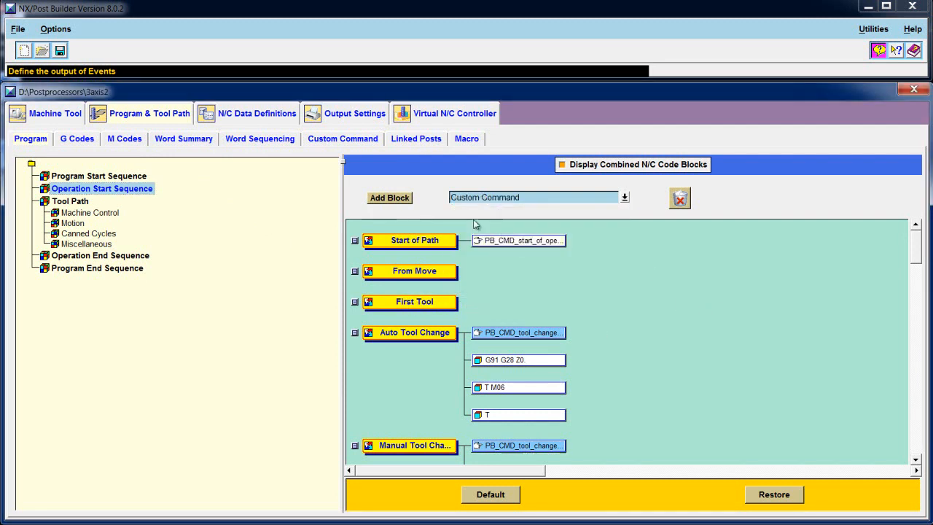
{"action": "left_click_drag", "start_coordinate": [407, 203], "coordinate": [522, 306]}
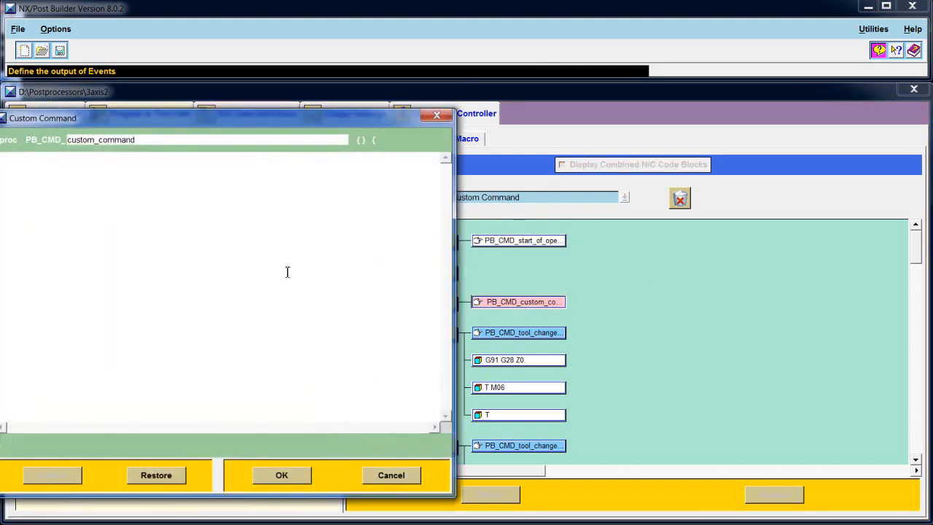
{"action": "left_click_drag", "start_coordinate": [144, 140], "coordinate": [81, 140]}
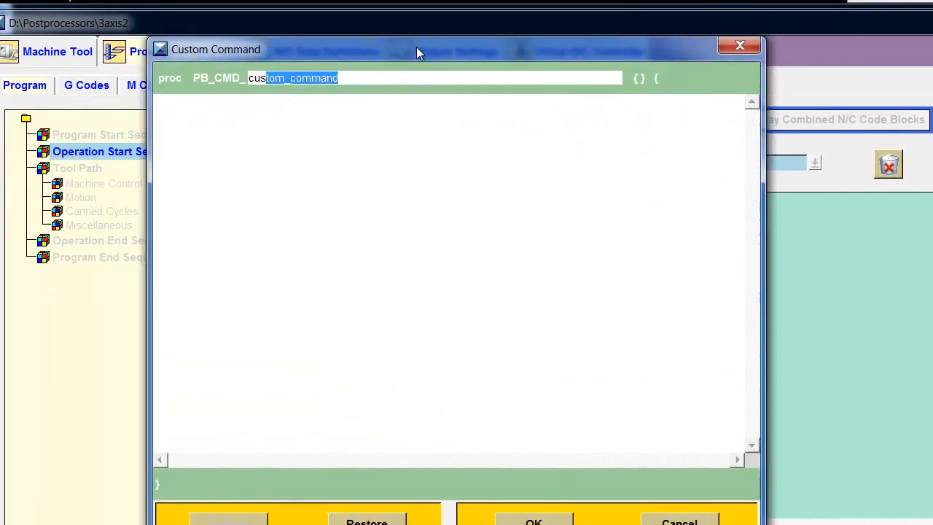
{"action": "left_click_drag", "start_coordinate": [416, 51], "coordinate": [513, 19]}
{"action": "left_click", "coordinate": [489, 78]}
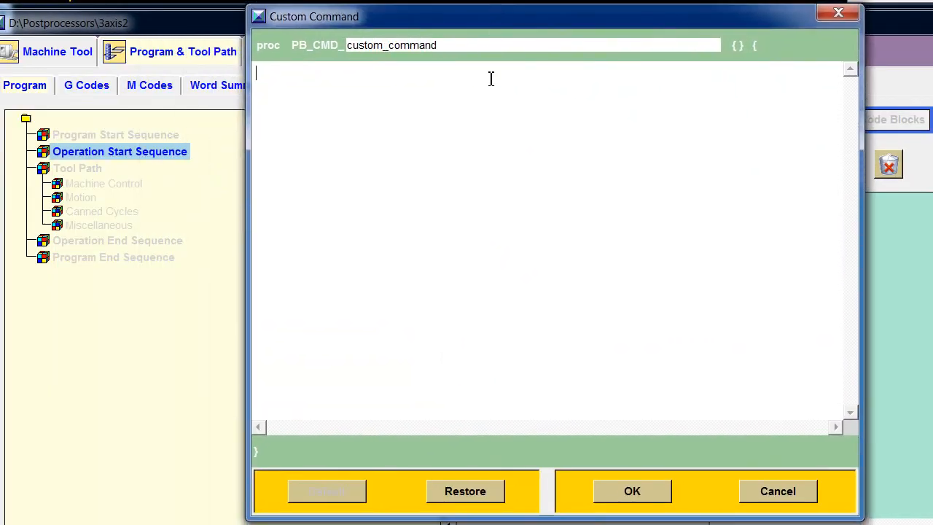
{"action": "left_click_drag", "start_coordinate": [450, 45], "coordinate": [329, 47]}
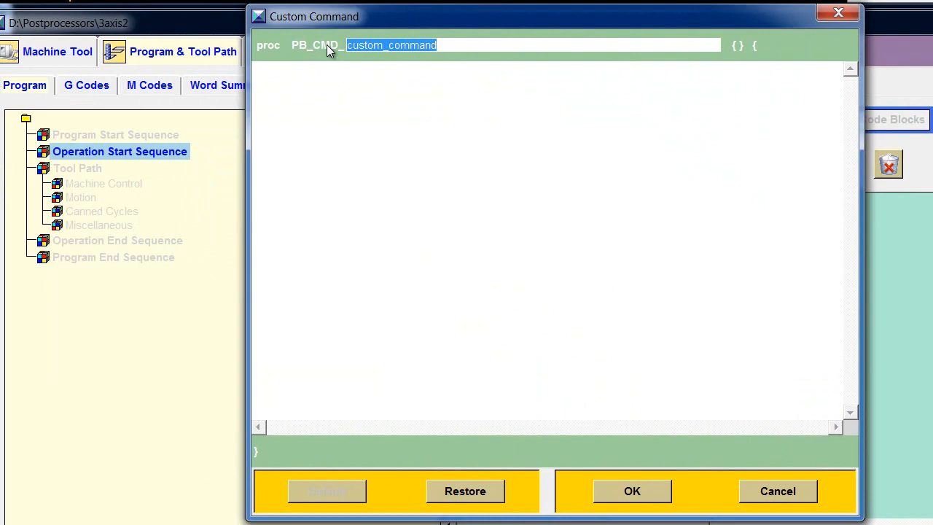
- Rename the command output_NC_Programmer and script it to output 'NC PROGRAMMER: $mom_nc_programmer' when defined
{"action": "type", "text": "outp"}
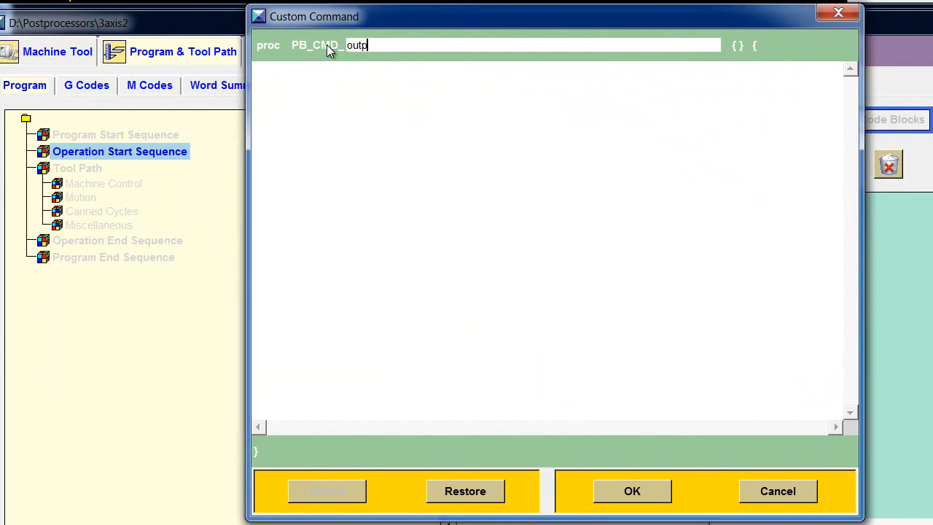
{"action": "type", "text": "ut_NC_Programmer"}
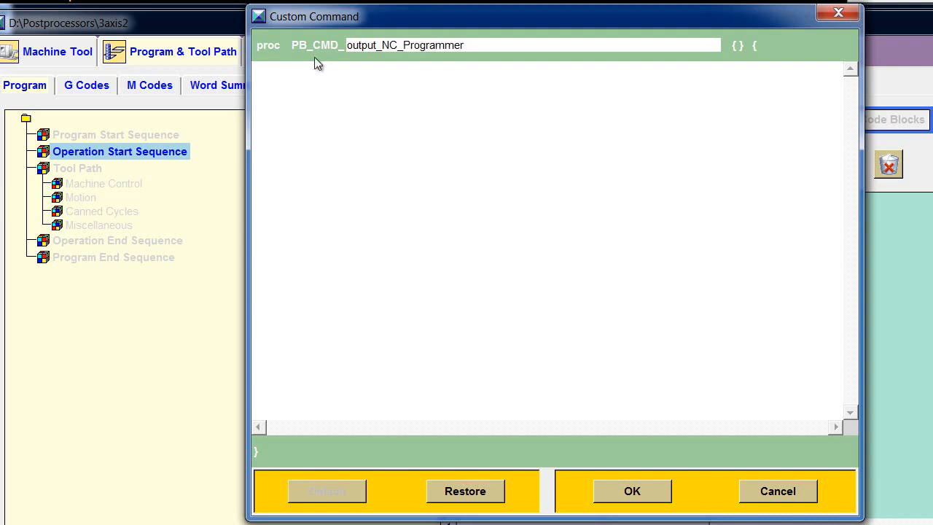
{"action": "type", "text": "global mom_nc_programmer"}
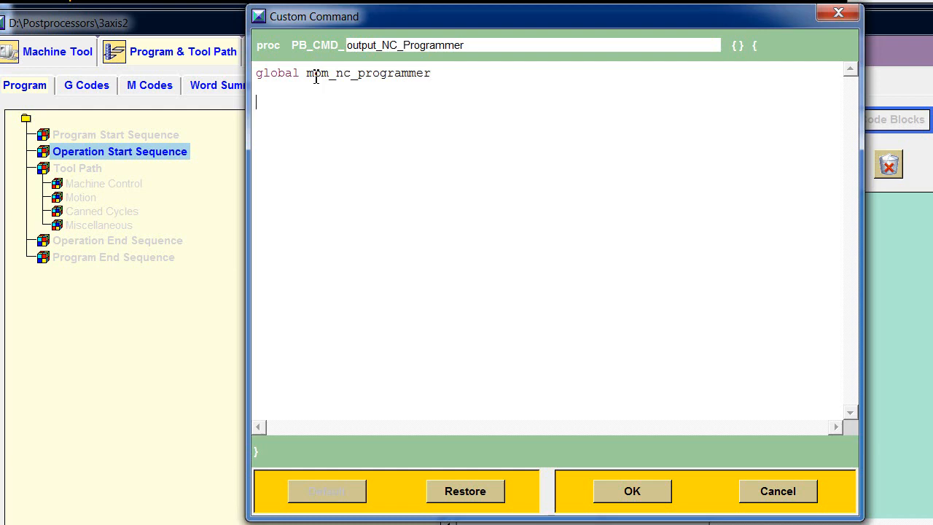
{"action": "type", "text": "if { [info exists"}
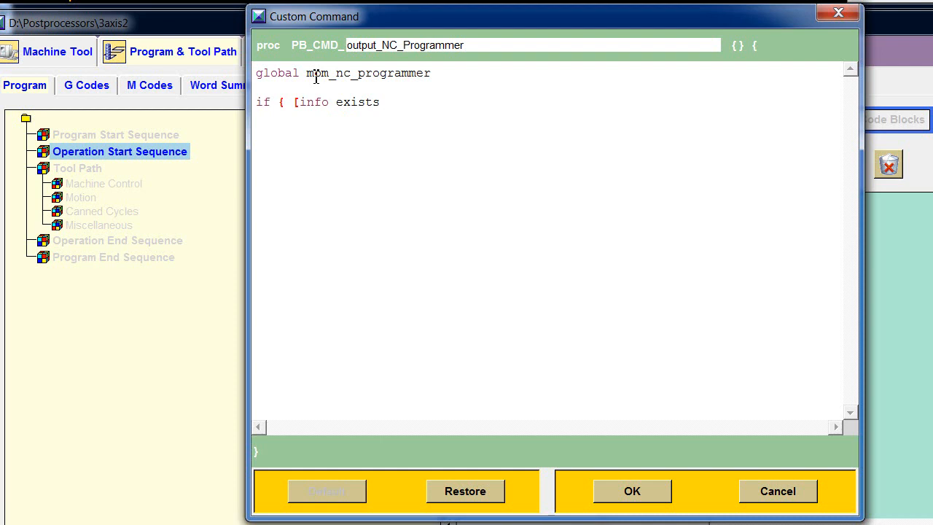
{"action": "type", "text": "$mom_nc_programmer"}
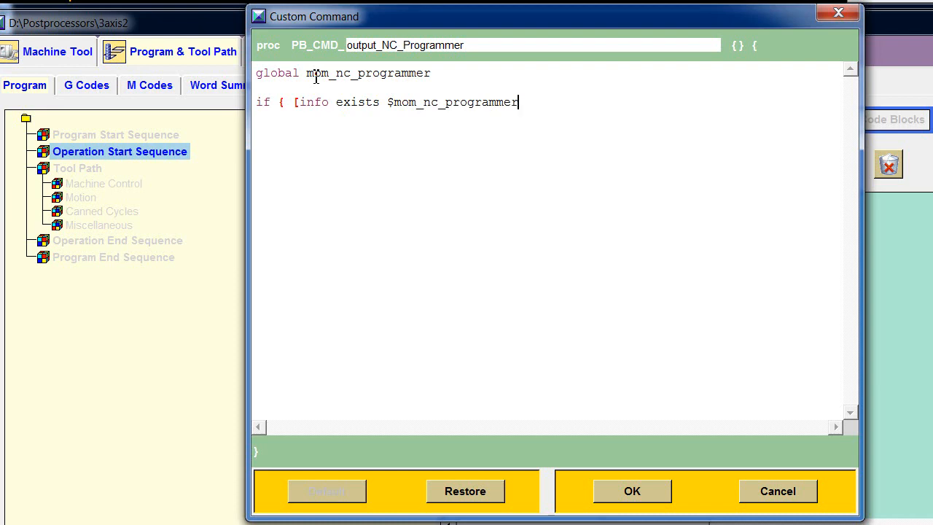
{"action": "type", "text": "] "}
{"action": "type", "text": "} {     "}
{"action": "type", "text": "MOM_out"}
{"action": "type", "text": "put_liter"}
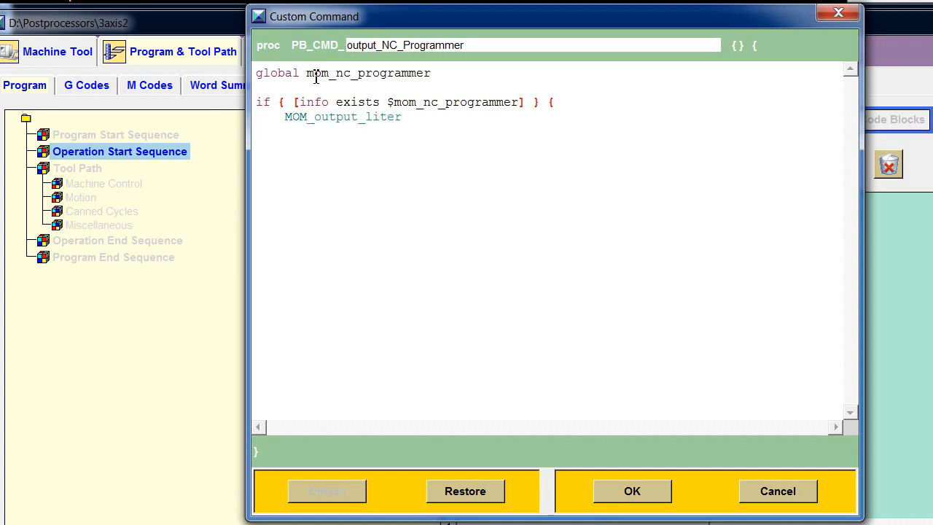
{"action": "type", "text": "al \"NC PROGRAMMER:"}
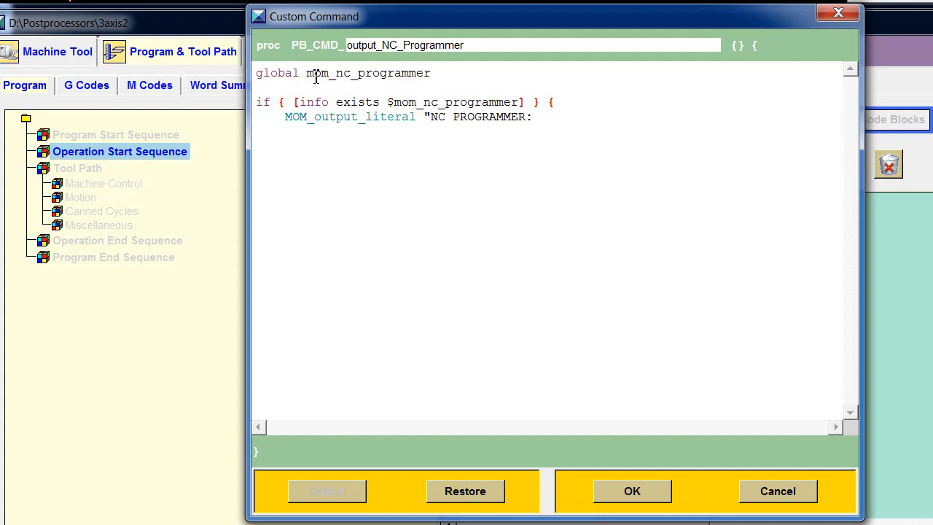
{"action": "type", "text": "$mom_nc_programmer\""}
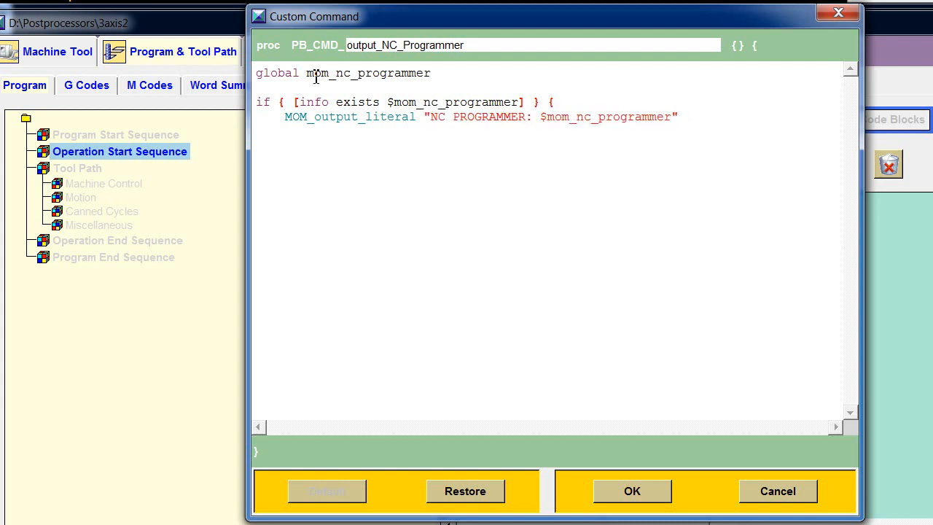
{"action": "type", "text": "}"}
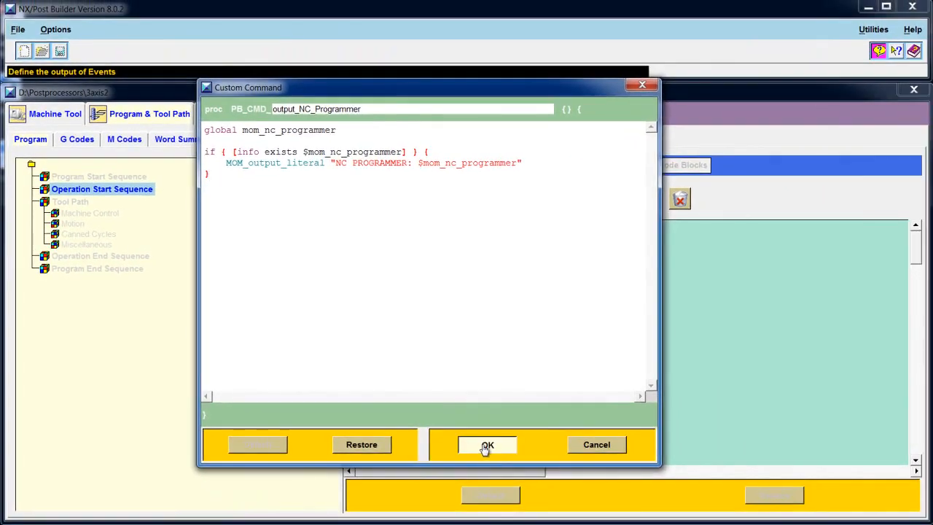
{"action": "left_click", "coordinate": [485, 446]}
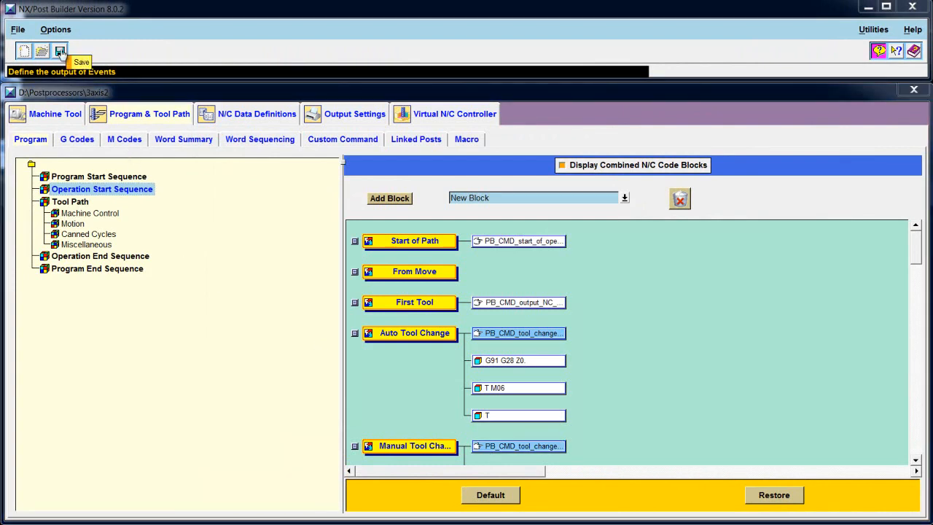
- Save the 3axis2 post from the toolbar
{"action": "left_click", "coordinate": [60, 52]}
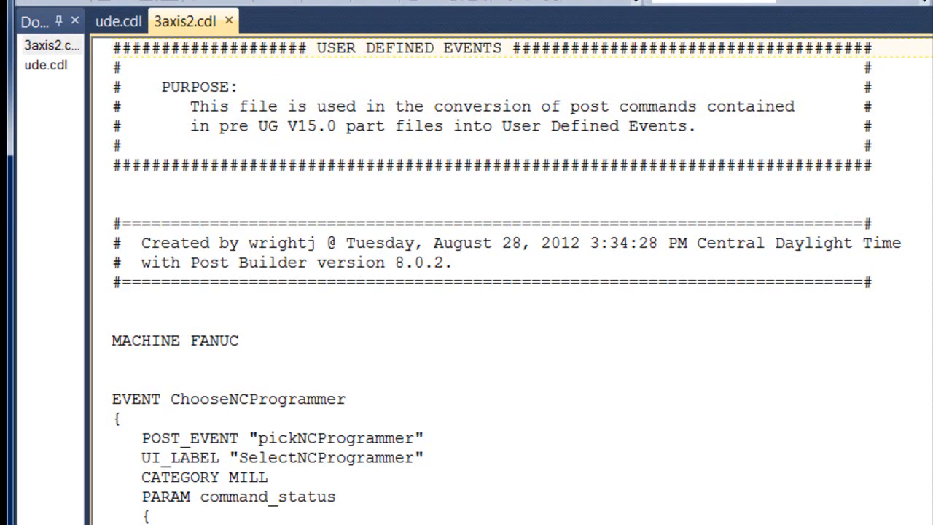
- Copy the EVENT ChooseNCProgrammer block from 3axis2.cdl
{"action": "scroll", "coordinate": [507, 281], "scroll_direction": "down", "scroll_amount": 3}
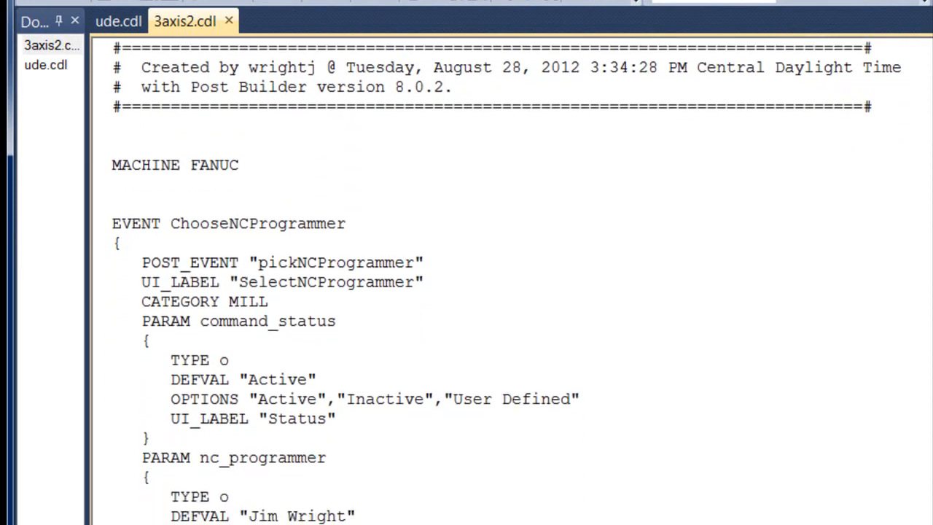
{"action": "scroll", "coordinate": [506, 281], "scroll_direction": "down", "scroll_amount": 2}
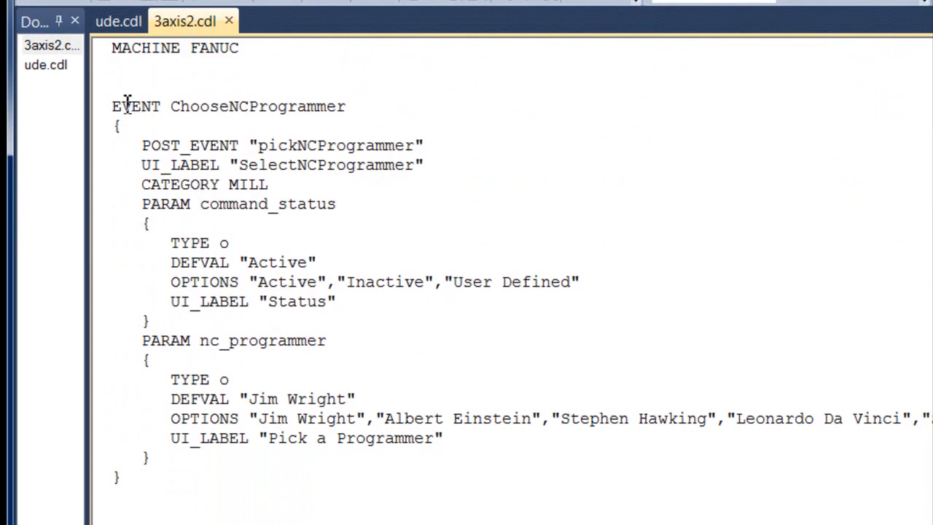
{"action": "left_click_drag", "start_coordinate": [115, 106], "coordinate": [117, 492]}
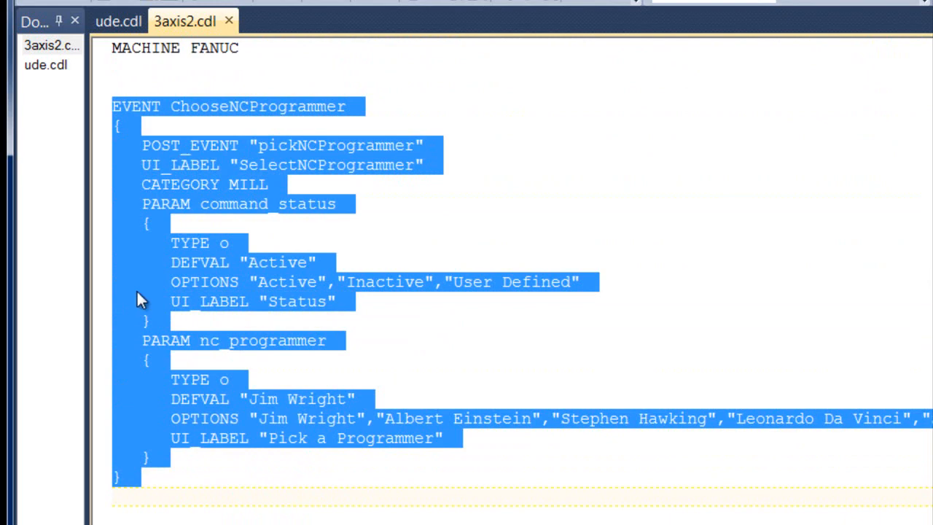
{"action": "right_click", "coordinate": [153, 265]}
{"action": "left_click", "coordinate": [217, 337]}
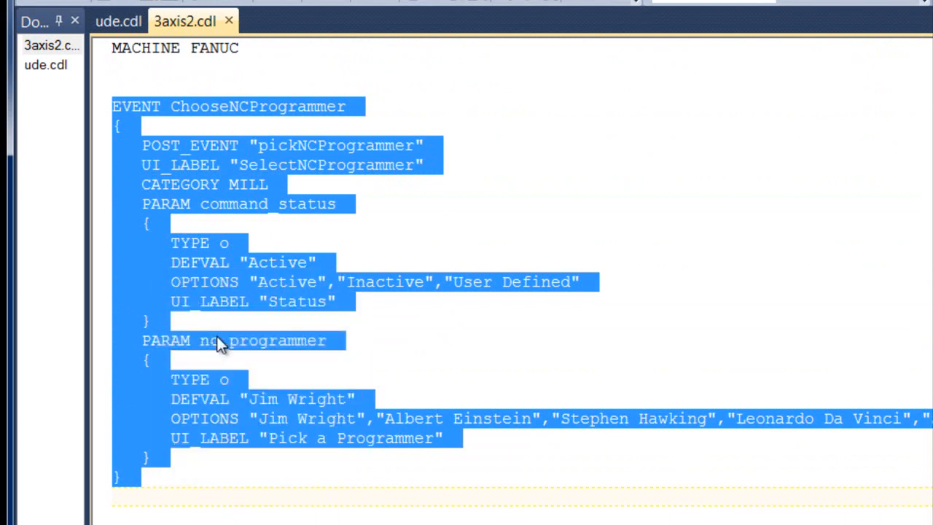
- Paste the event on a new line below the divider in ude.cdl and save it
{"action": "left_click", "coordinate": [123, 19]}
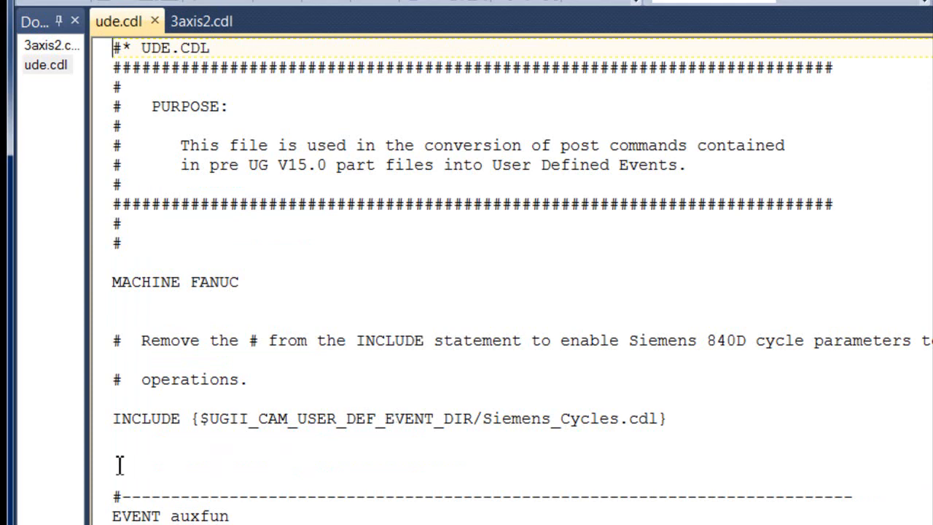
{"action": "left_click", "coordinate": [854, 498]}
{"action": "key", "text": "Return"}
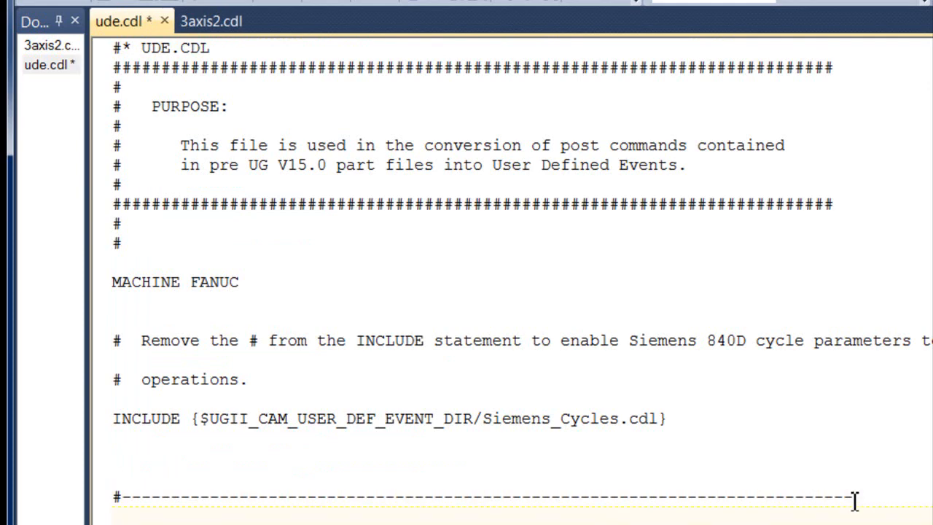
{"action": "scroll", "coordinate": [510, 291], "scroll_direction": "down", "scroll_amount": 7}
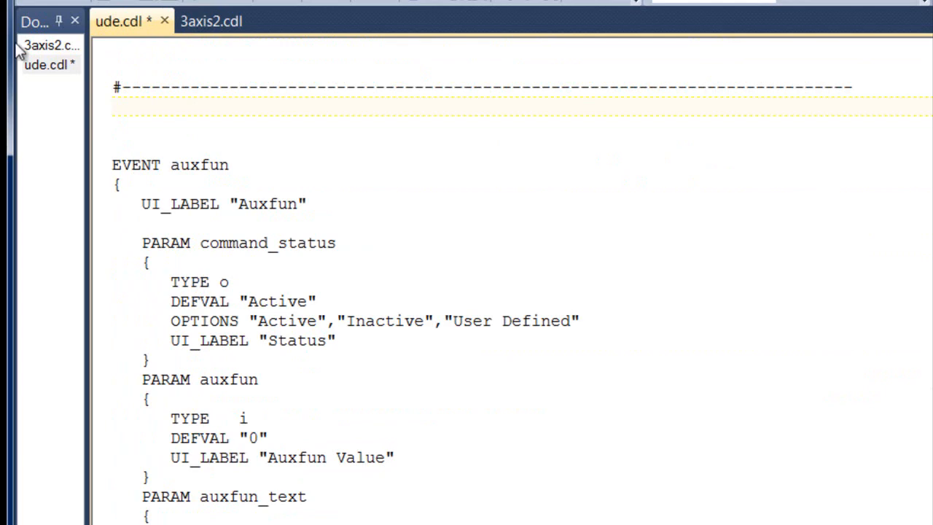
{"action": "right_click", "coordinate": [115, 104]}
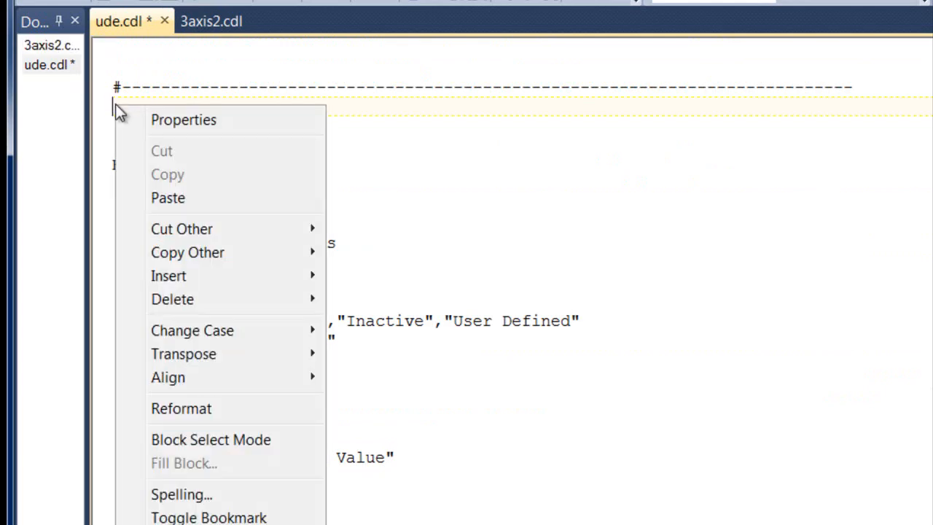
{"action": "left_click", "coordinate": [190, 201]}
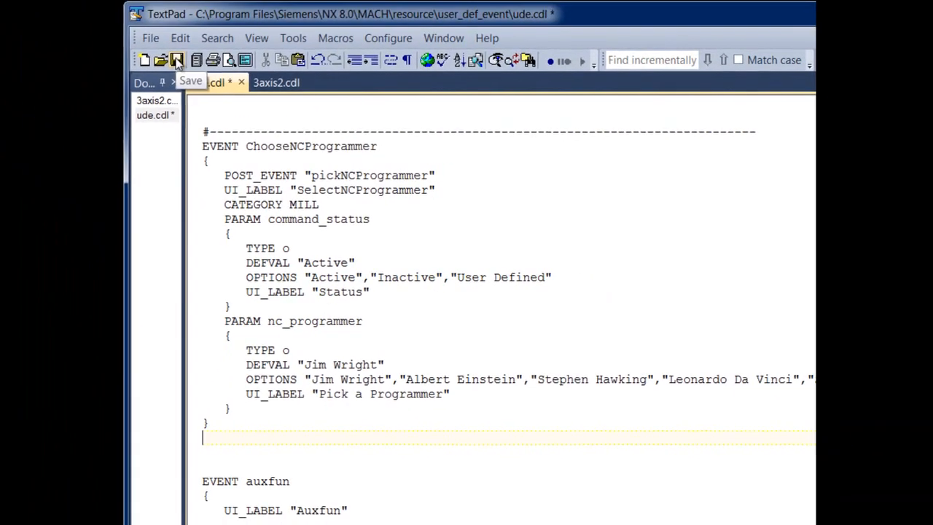
{"action": "left_click", "coordinate": [115, 16]}
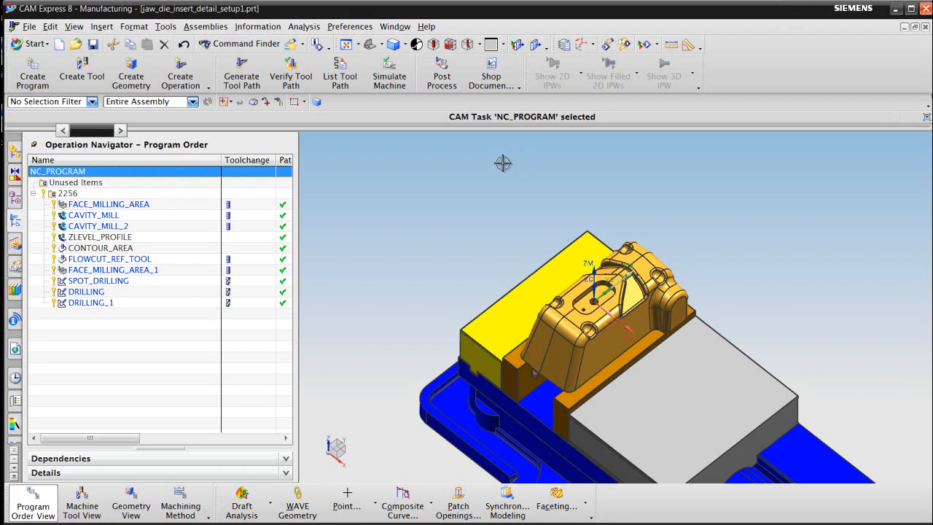
- Reset the Manufacturing Preferences configuration file to its default and confirm with OK
{"action": "left_click", "coordinate": [348, 27]}
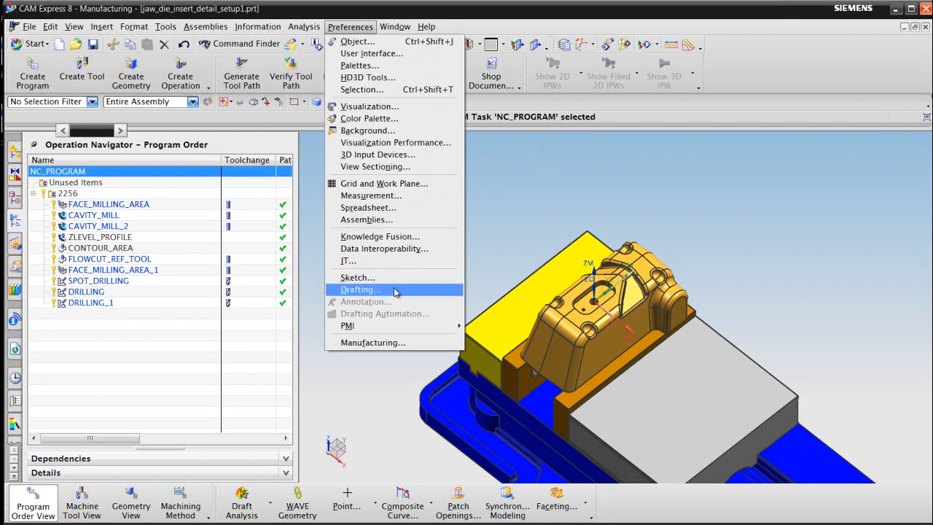
{"action": "left_click", "coordinate": [395, 340]}
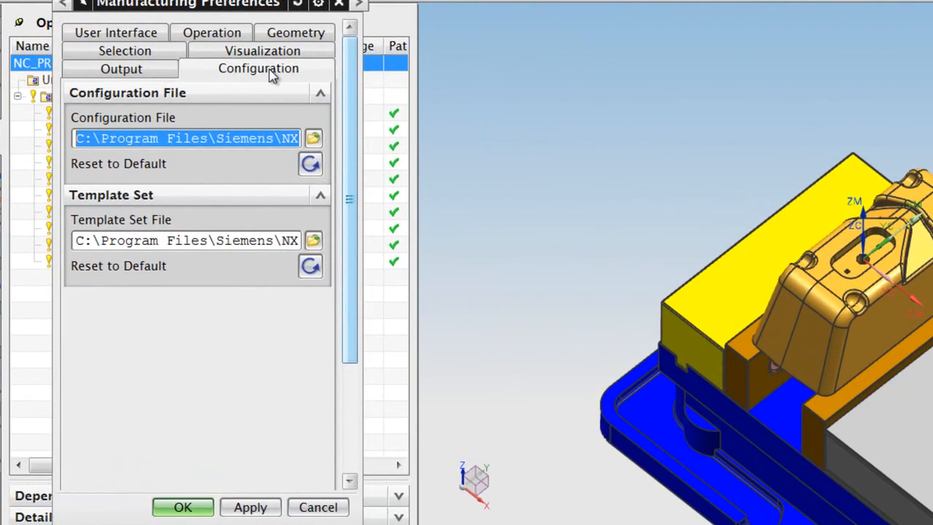
{"action": "left_click", "coordinate": [199, 175]}
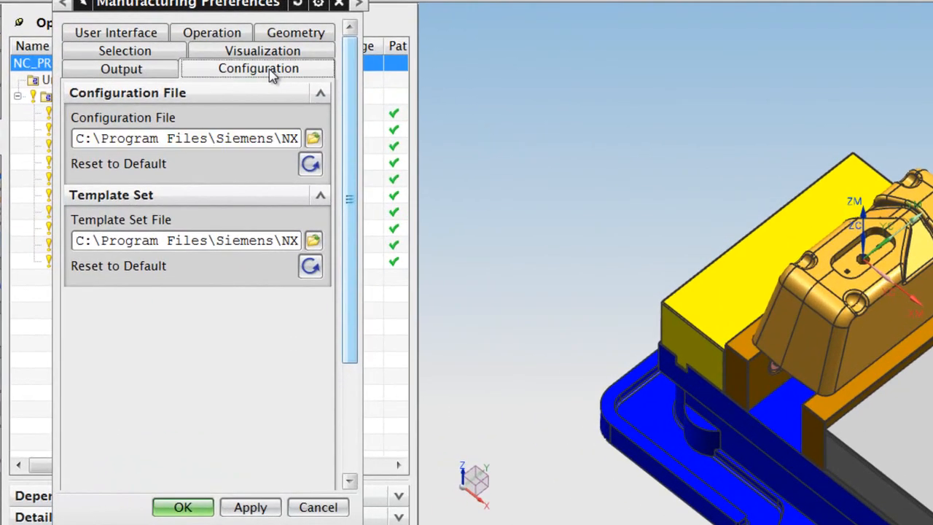
{"action": "left_click", "coordinate": [308, 167]}
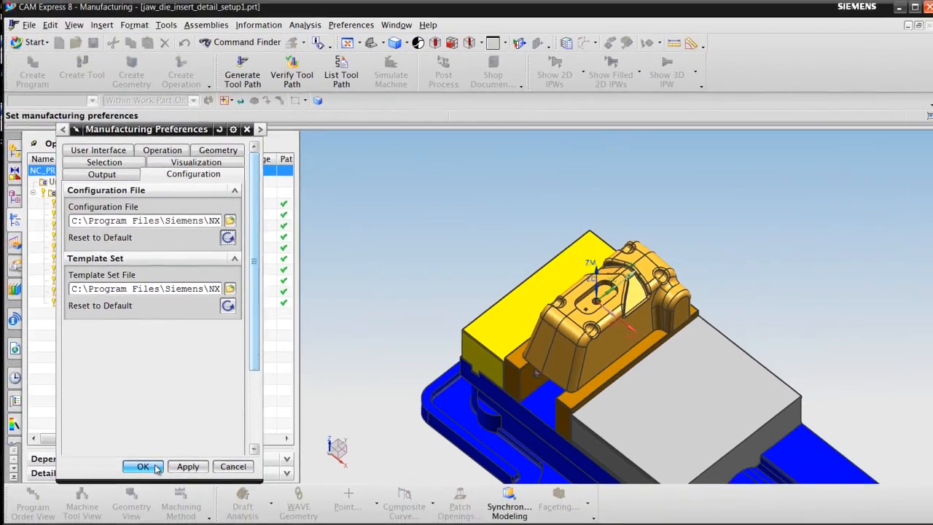
{"action": "left_click", "coordinate": [154, 466]}
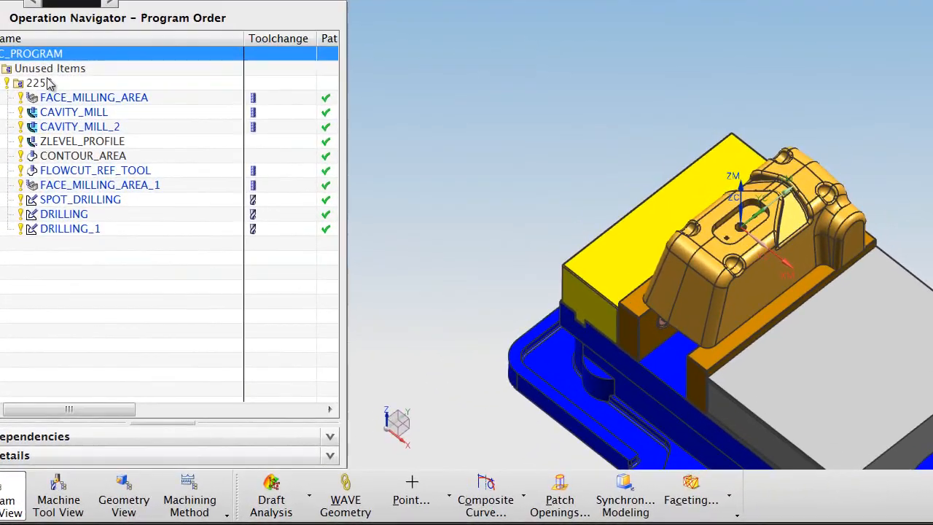
- Add the SelectNCProgrammer user defined event to program 2256, active with a programmer selected
{"action": "left_click", "coordinate": [72, 194]}
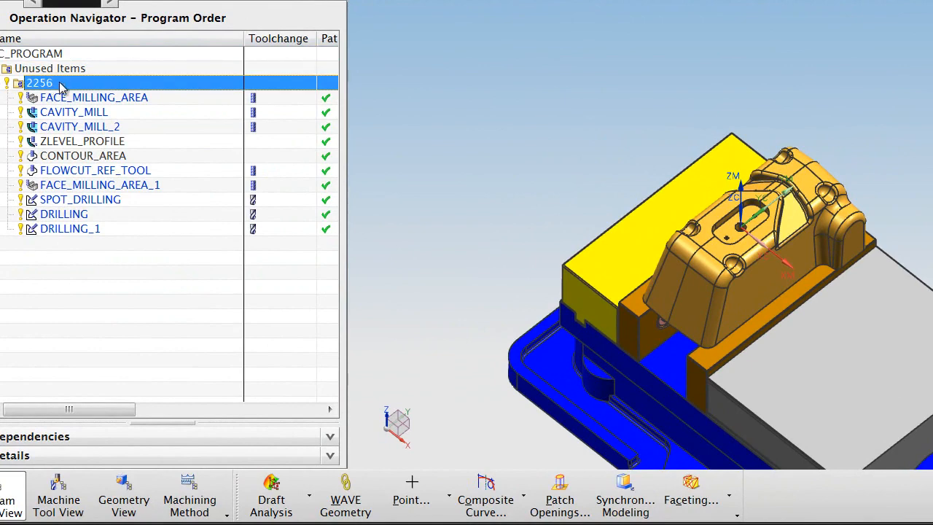
{"action": "right_click", "coordinate": [88, 84]}
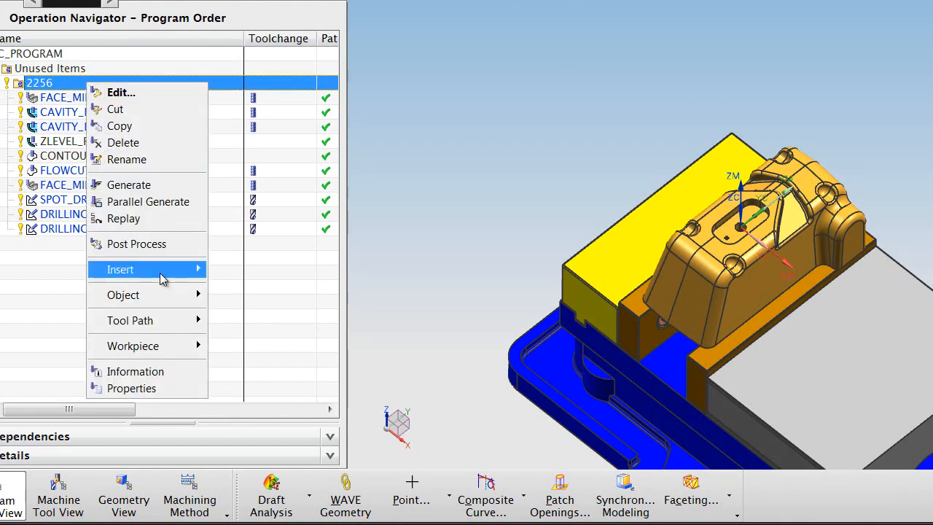
{"action": "mouse_move", "coordinate": [168, 294]}
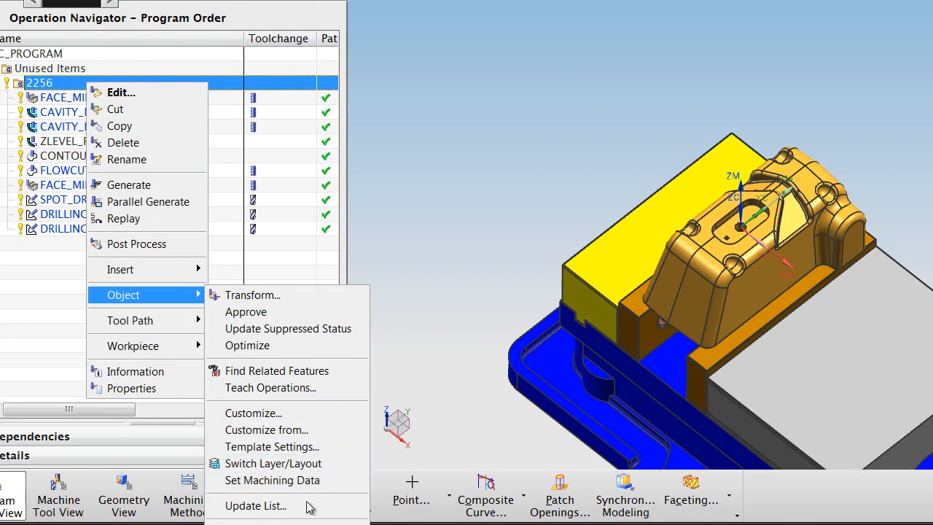
{"action": "left_click", "coordinate": [288, 522]}
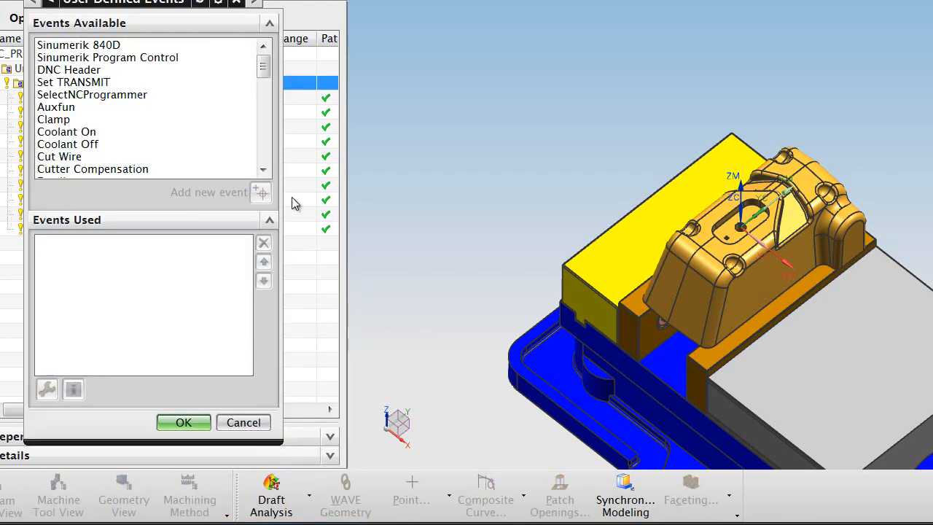
{"action": "left_click", "coordinate": [82, 100]}
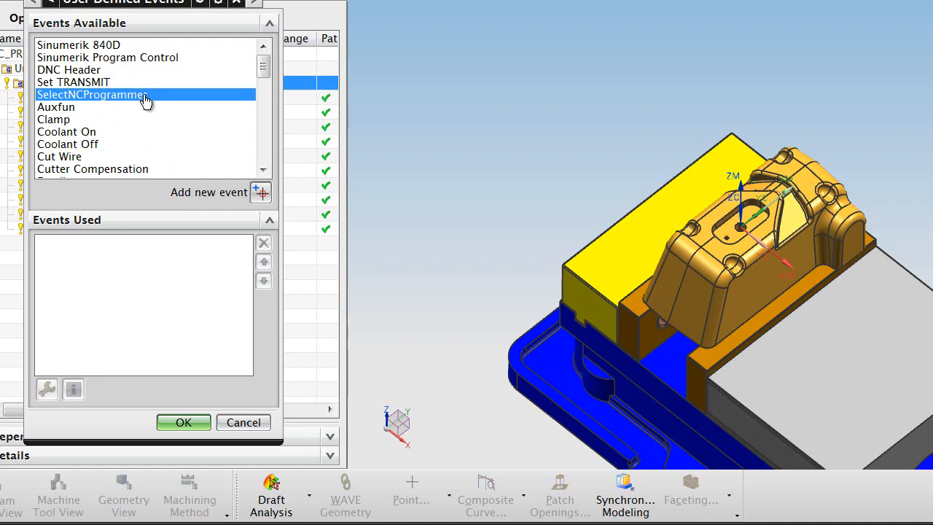
{"action": "left_click", "coordinate": [260, 192]}
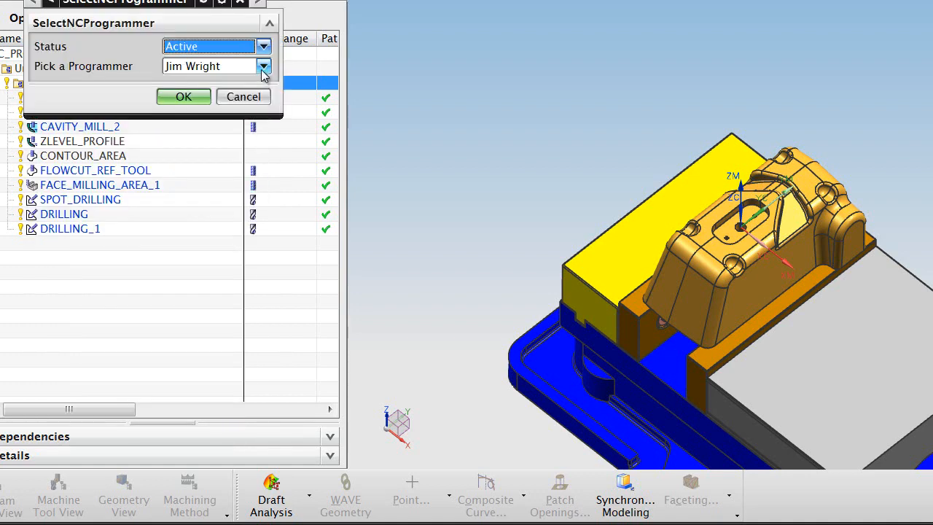
{"action": "left_click", "coordinate": [263, 68]}
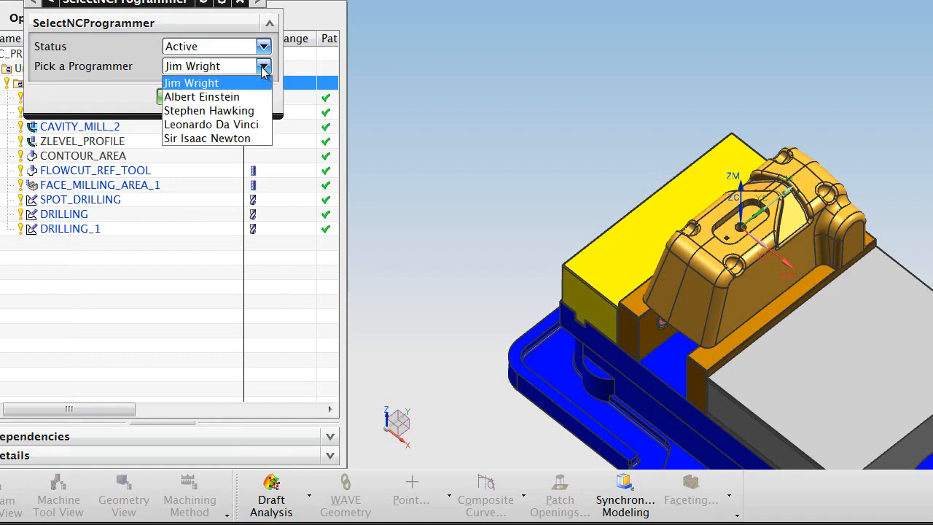
{"action": "left_click", "coordinate": [219, 84]}
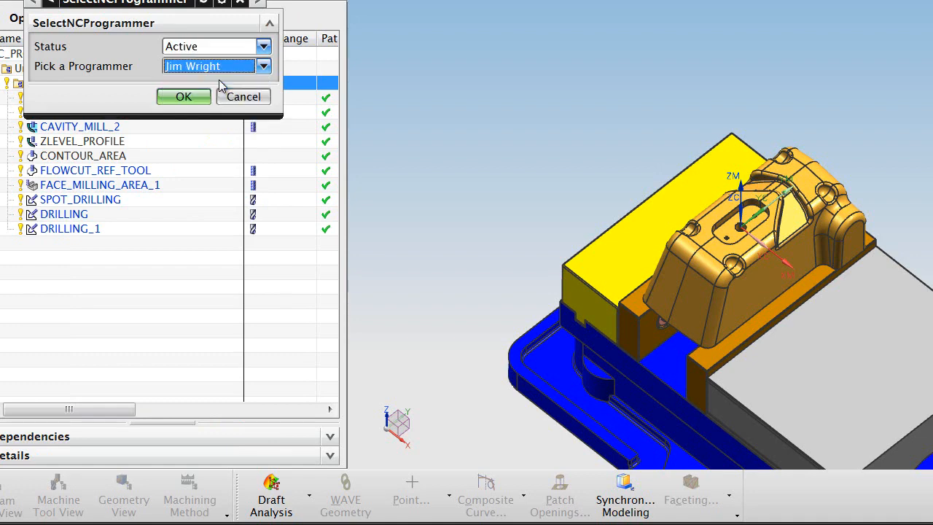
{"action": "left_click", "coordinate": [184, 97]}
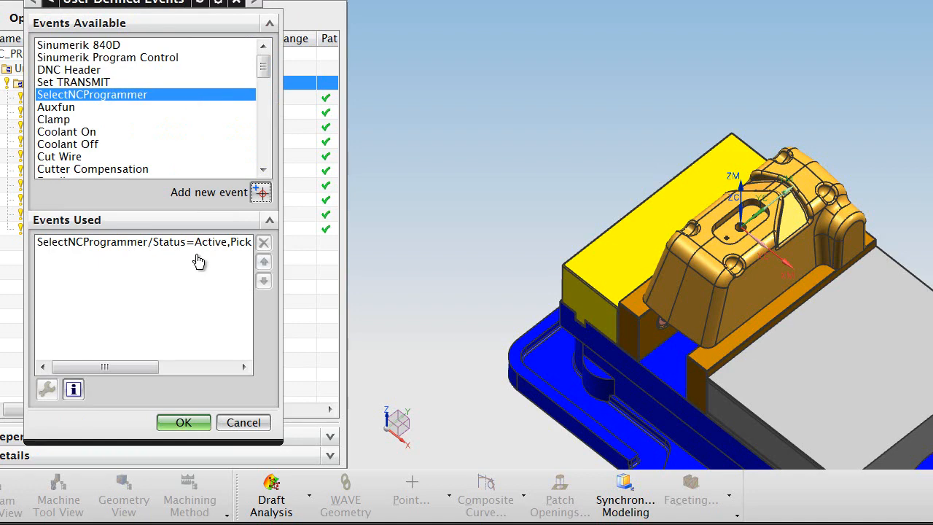
{"action": "left_click", "coordinate": [183, 422]}
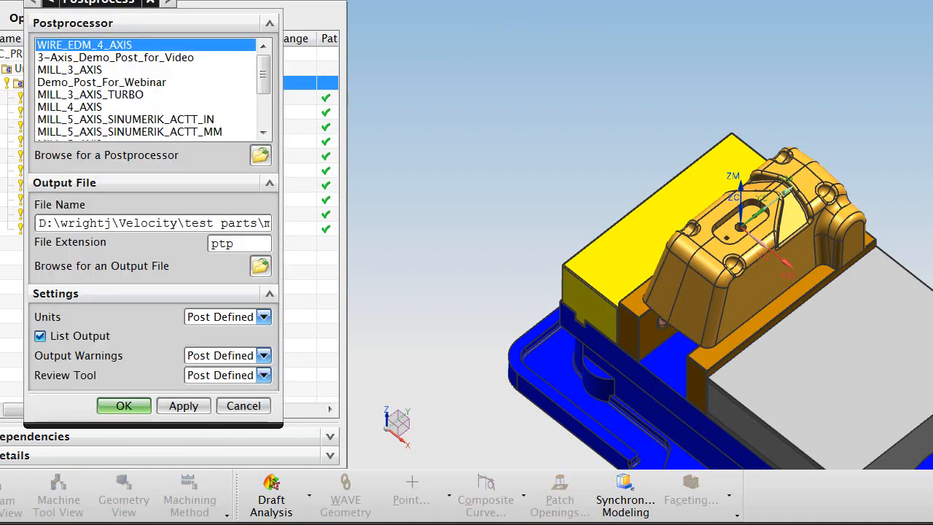
- Post-process program 2256 with 3axis2.pui from the D: postprocessors folder, overwriting the existing output
{"action": "left_click_drag", "start_coordinate": [268, 73], "coordinate": [267, 102]}
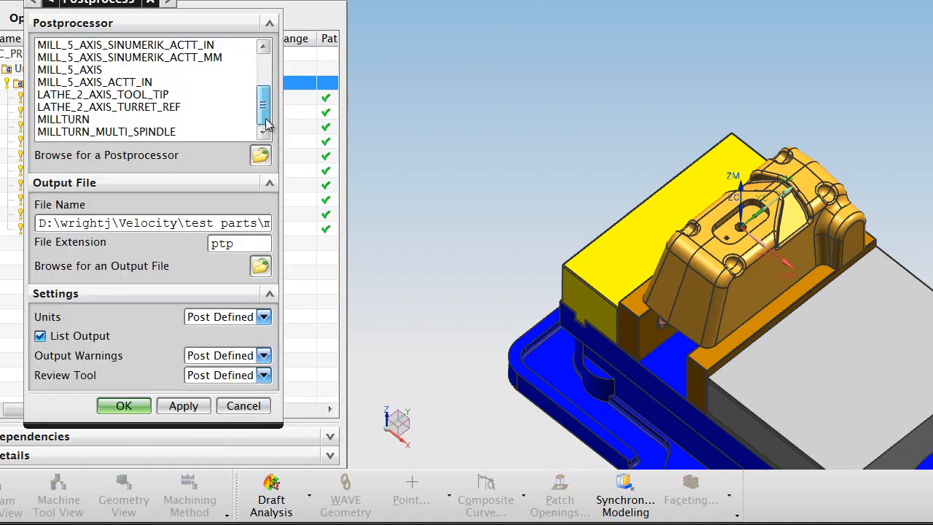
{"action": "left_click", "coordinate": [260, 154]}
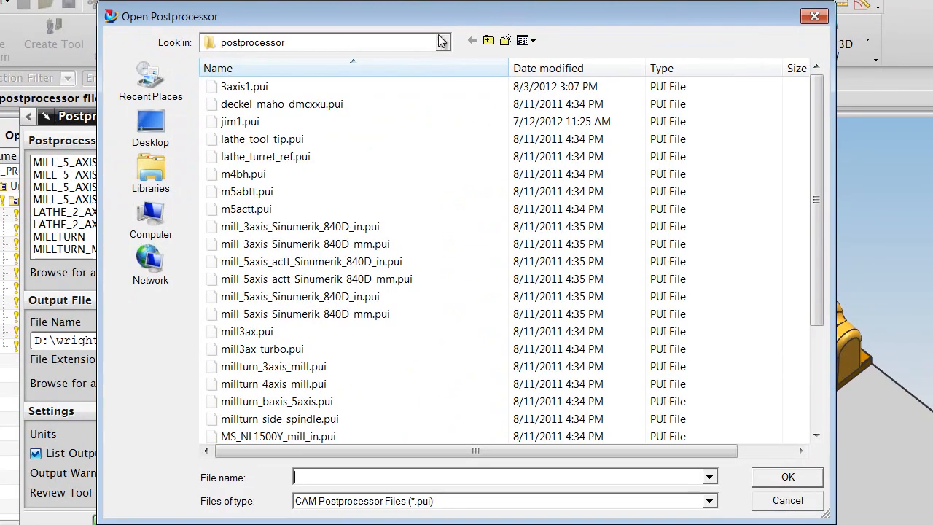
{"action": "left_click", "coordinate": [441, 42]}
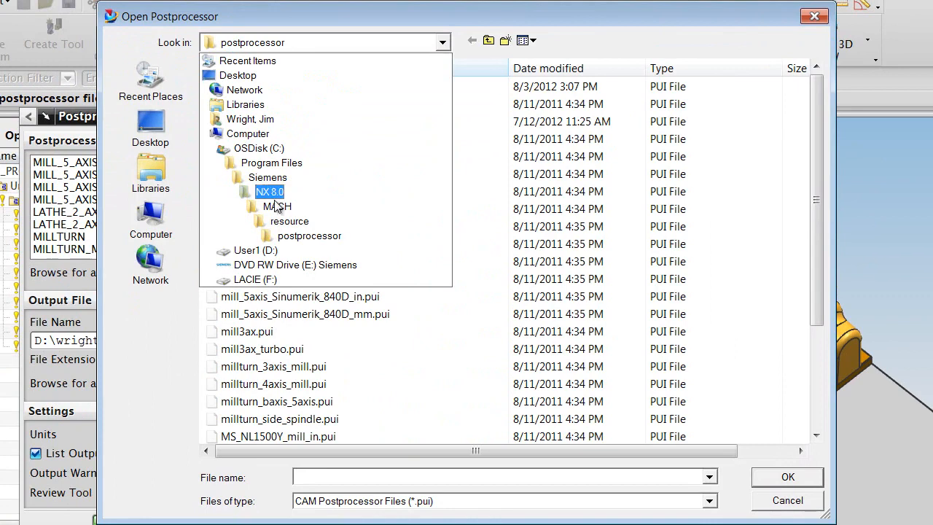
{"action": "left_click", "coordinate": [277, 250]}
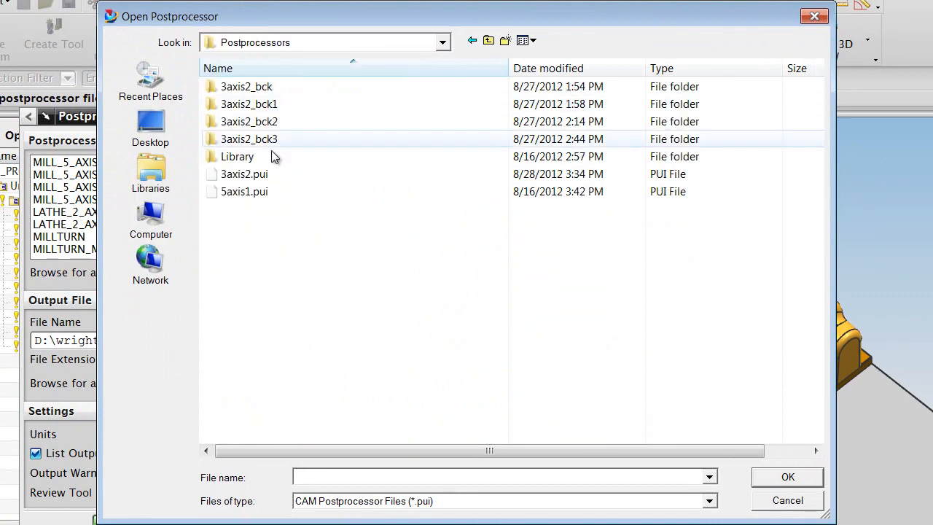
{"action": "left_click", "coordinate": [270, 172]}
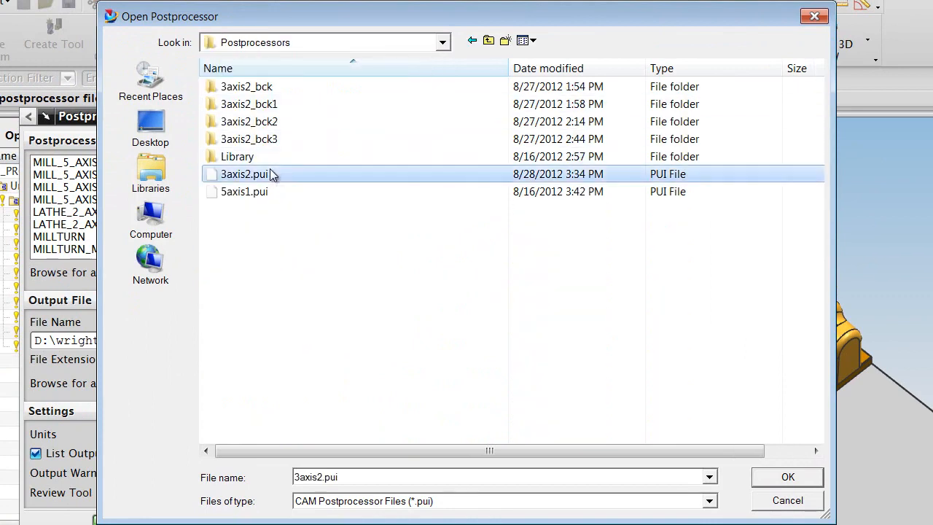
{"action": "left_click", "coordinate": [785, 477]}
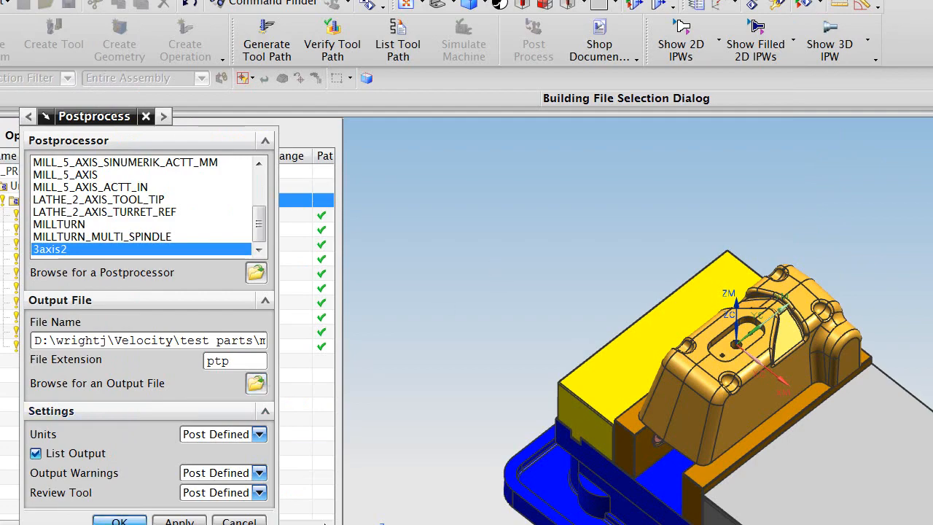
{"action": "left_click", "coordinate": [119, 520]}
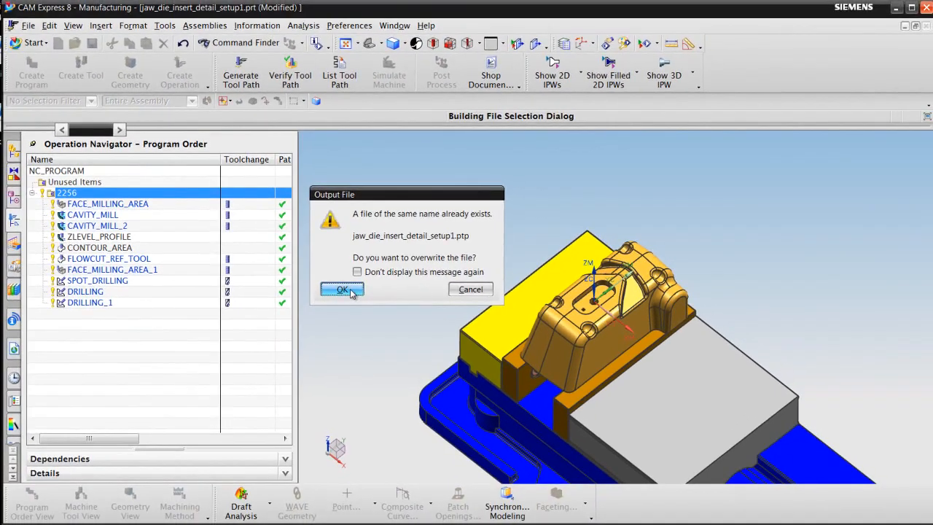
{"action": "left_click", "coordinate": [342, 290]}
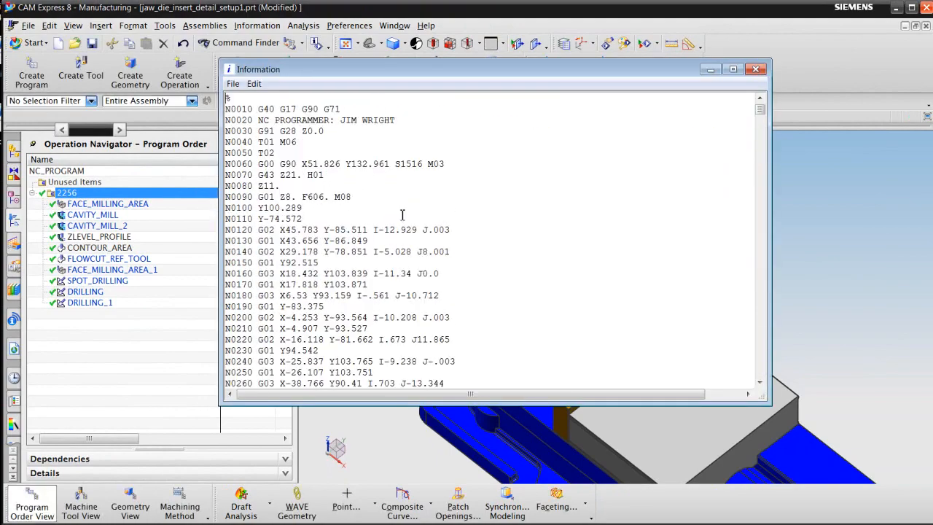
- Highlight the NC PROGRAMMER line N0020 in the listing, then close the Information window
{"action": "left_click_drag", "start_coordinate": [396, 120], "coordinate": [224, 122]}
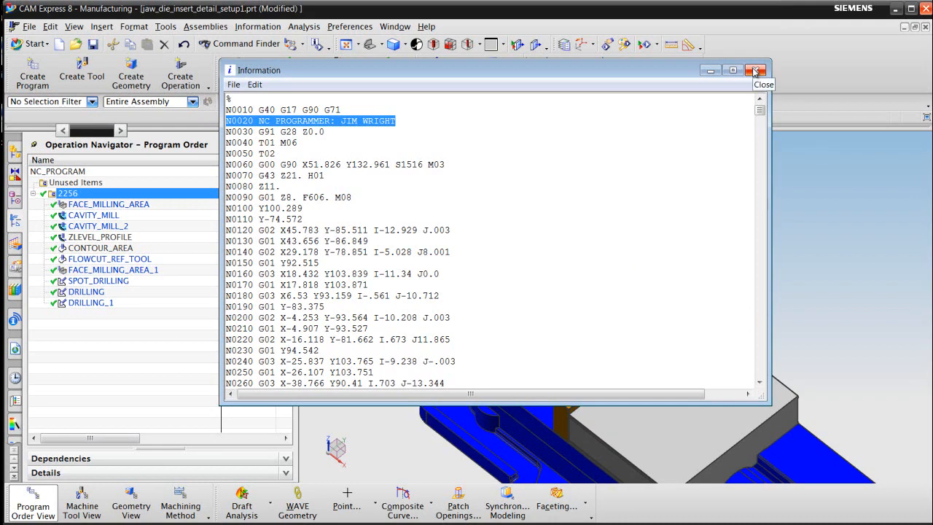
{"action": "left_click", "coordinate": [755, 71]}
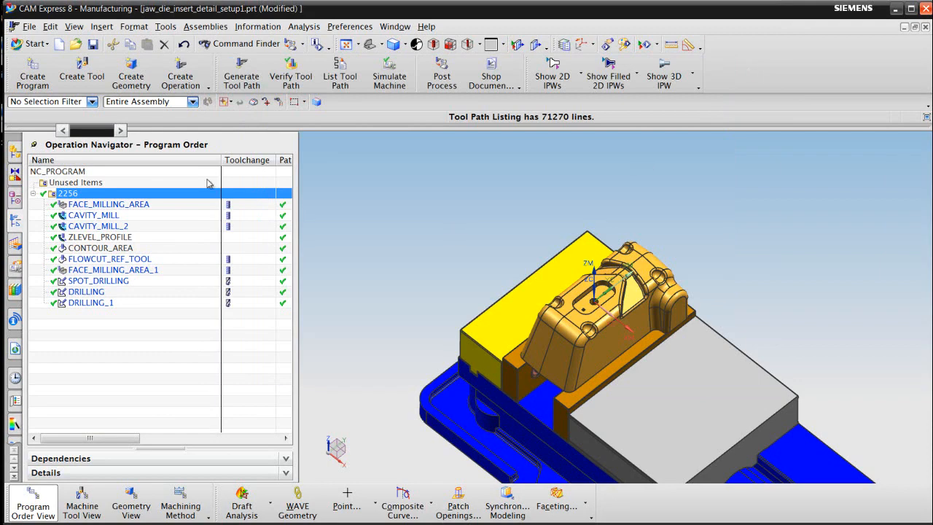
- Add the SelectNCProgrammer start event to program 2256's customized dialog, then reopen 2256 to verify it
{"action": "right_click", "coordinate": [90, 194]}
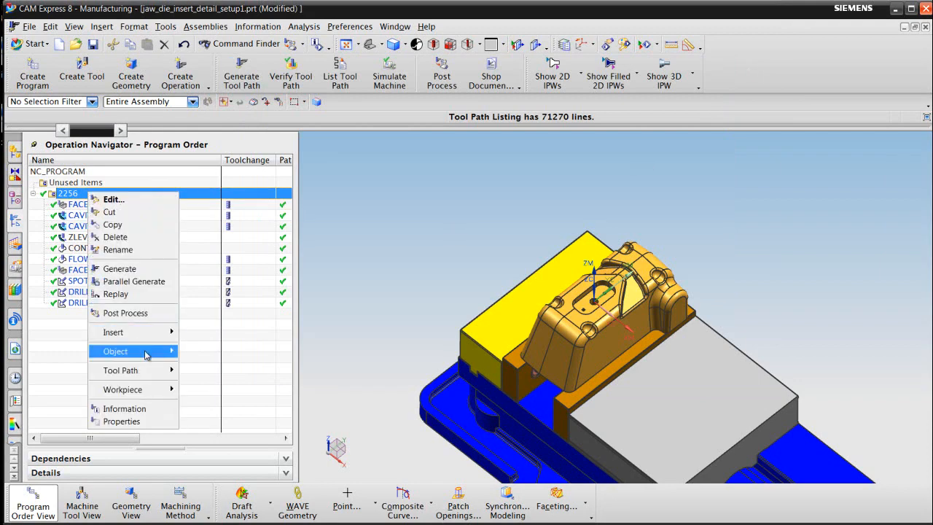
{"action": "mouse_move", "coordinate": [145, 354]}
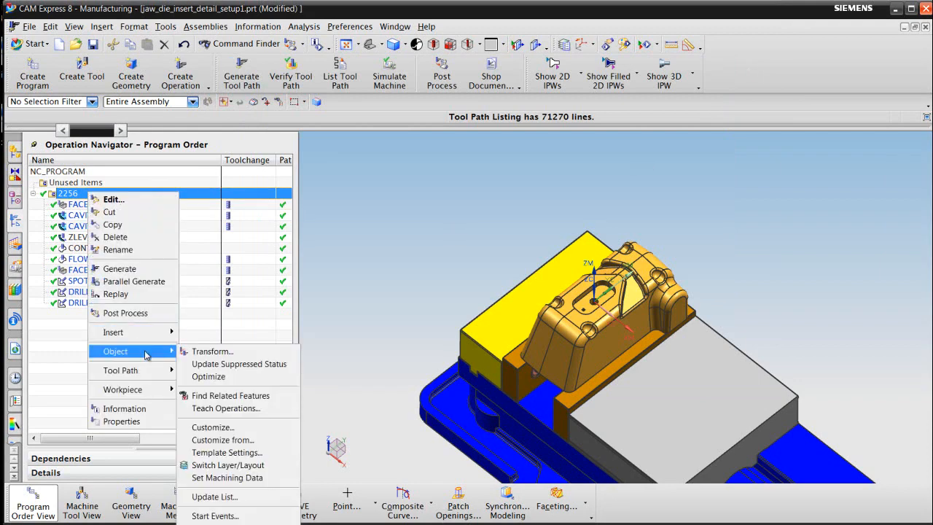
{"action": "left_click", "coordinate": [243, 429]}
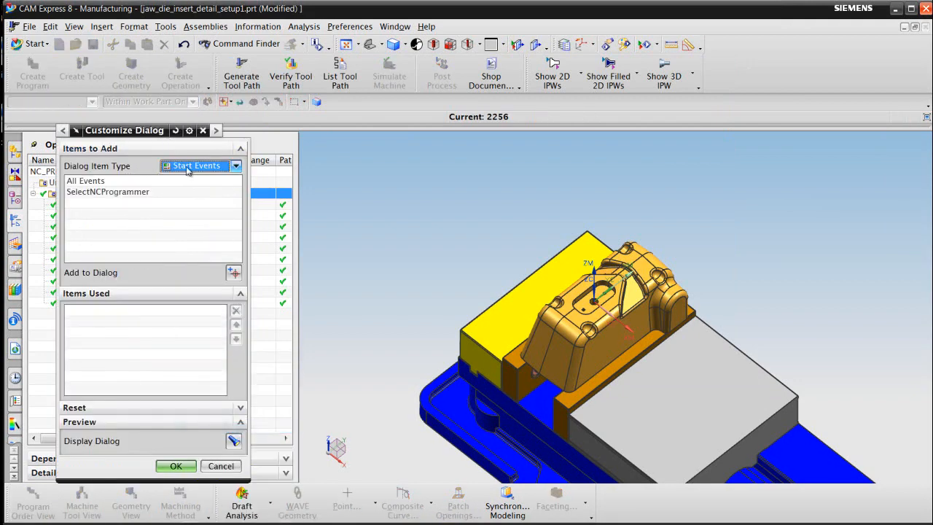
{"action": "left_click", "coordinate": [122, 194]}
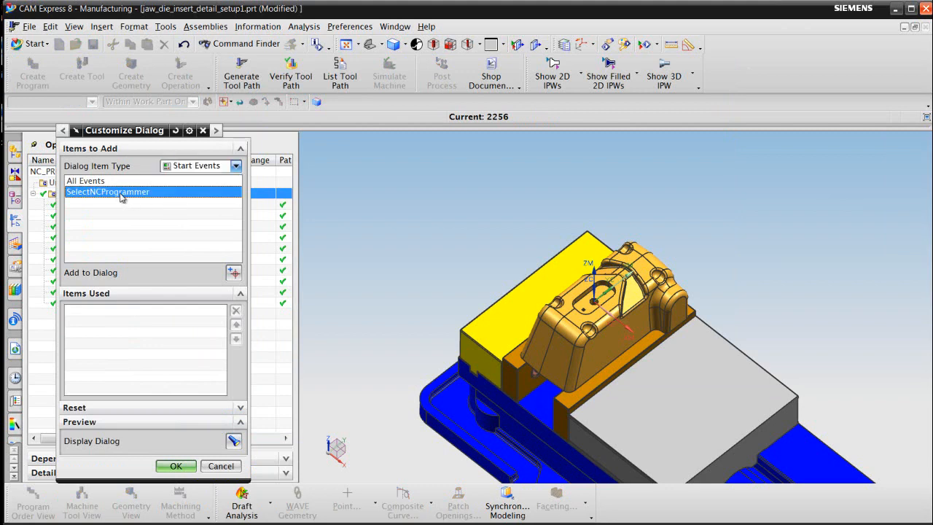
{"action": "left_click", "coordinate": [233, 273]}
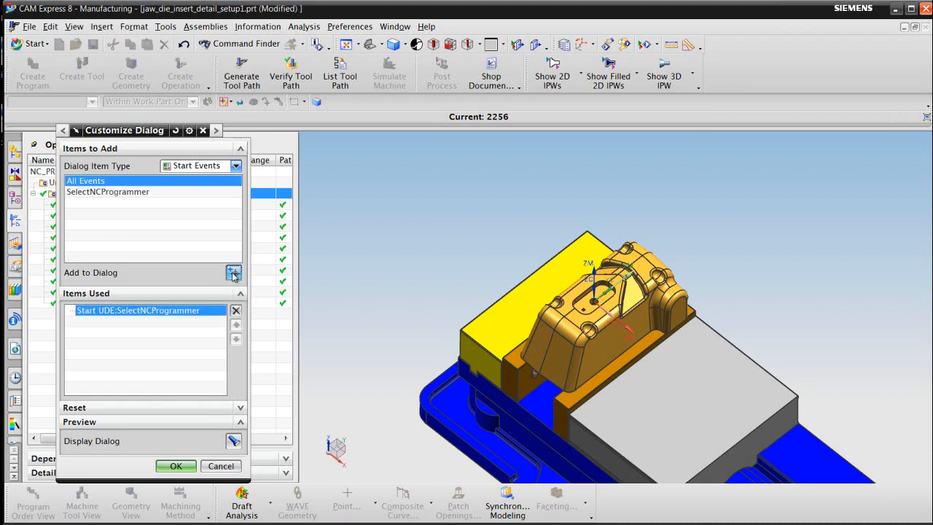
{"action": "left_click", "coordinate": [177, 466]}
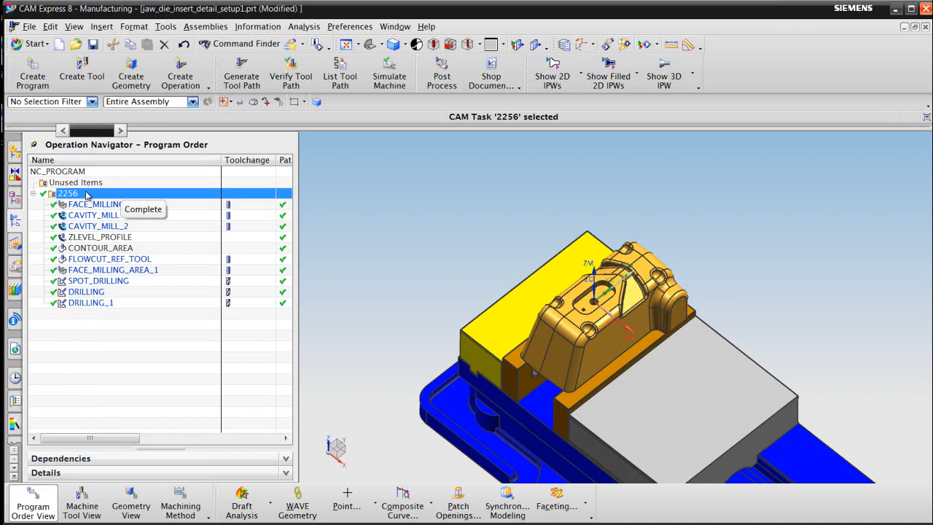
{"action": "double_click", "coordinate": [86, 194]}
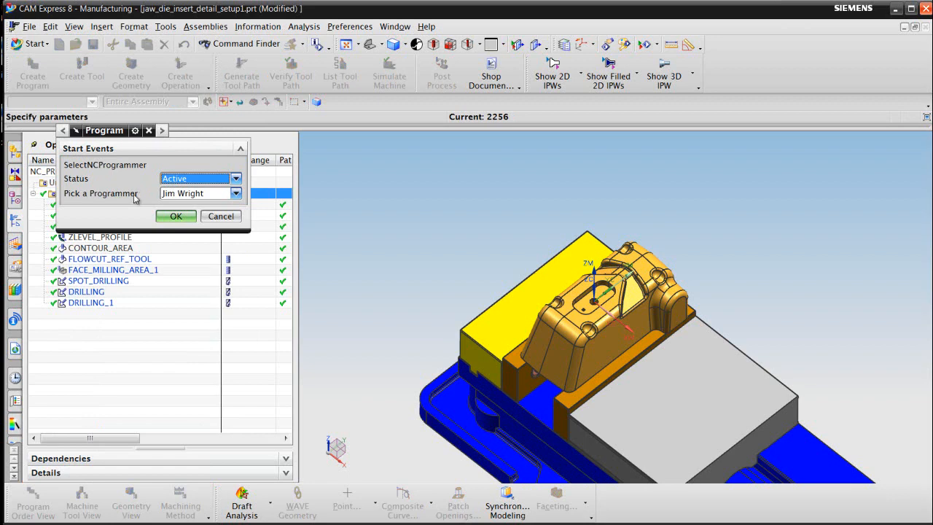
{"action": "left_click", "coordinate": [182, 217]}
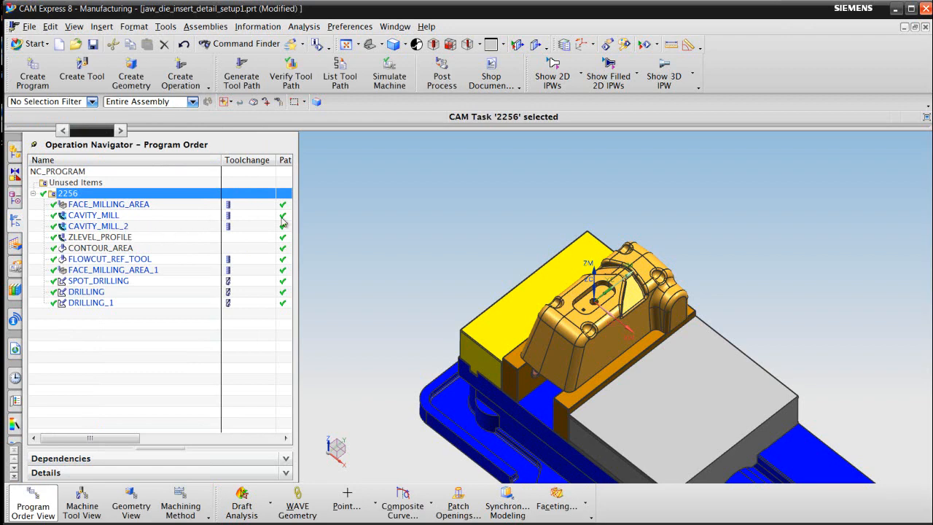